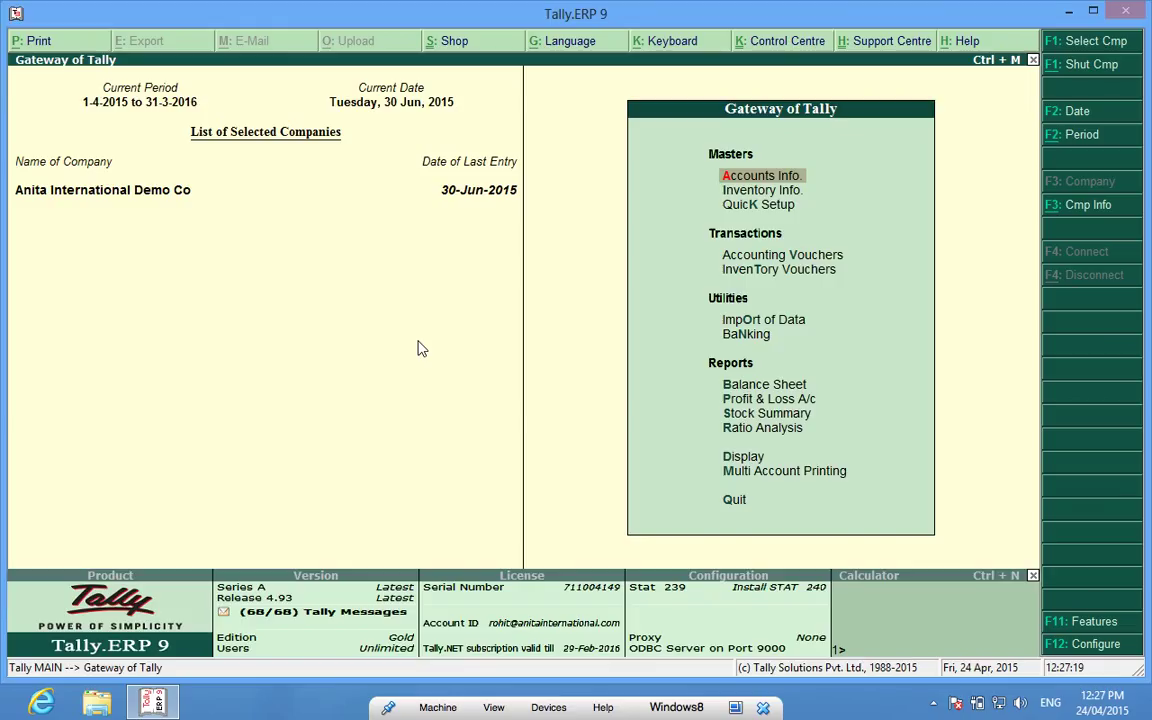
Open the voucher types section of the accounts masters
{"action": "key", "text": "Return"}
{"action": "key", "text": "Up"}
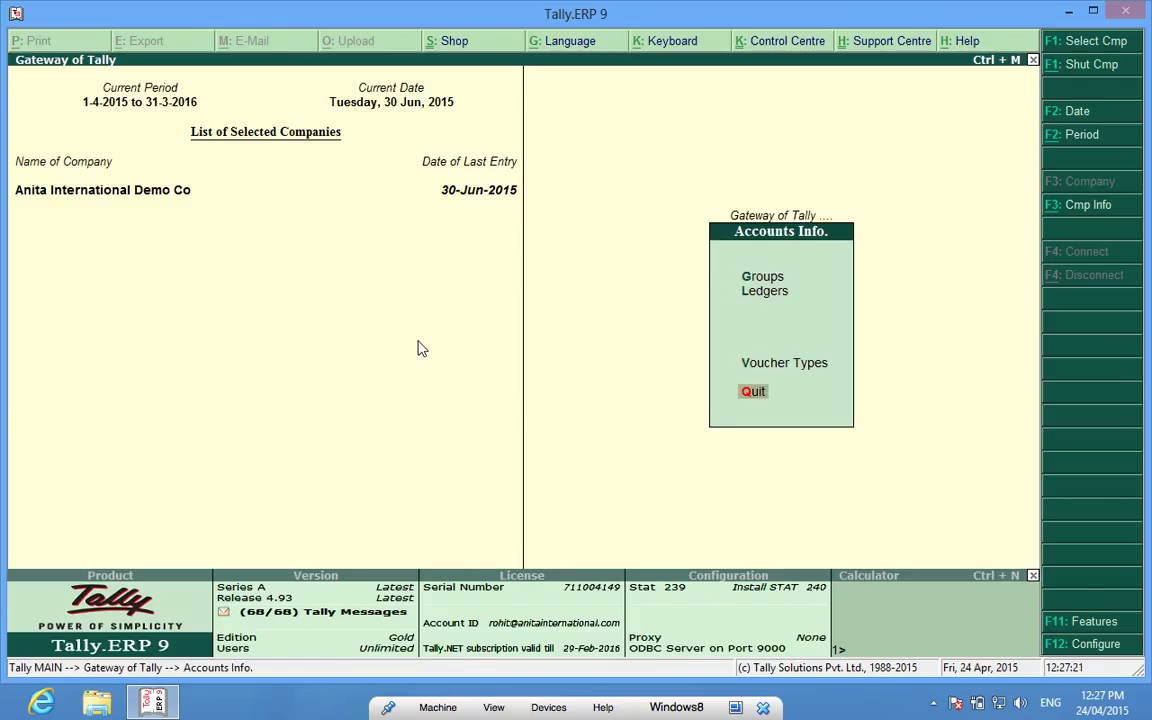
{"action": "key", "text": "Up"}
{"action": "key", "text": "Return"}
Check the list of existing voucher types that can be altered, and close it
{"action": "key", "text": "Down"}
{"action": "key", "text": "Down"}
{"action": "key", "text": "Return"}
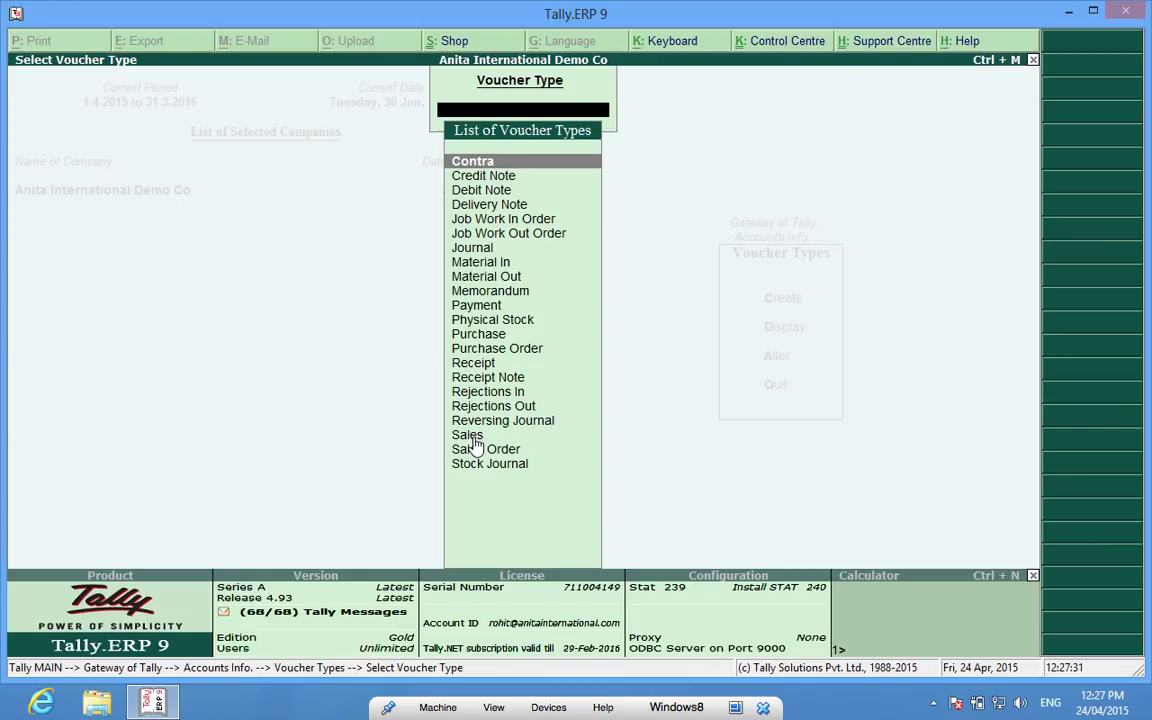
{"action": "key", "text": "Escape"}
Start a new voucher type named Sales Retail, without an alias, based on the Sales voucher type
{"action": "key", "text": "Up"}
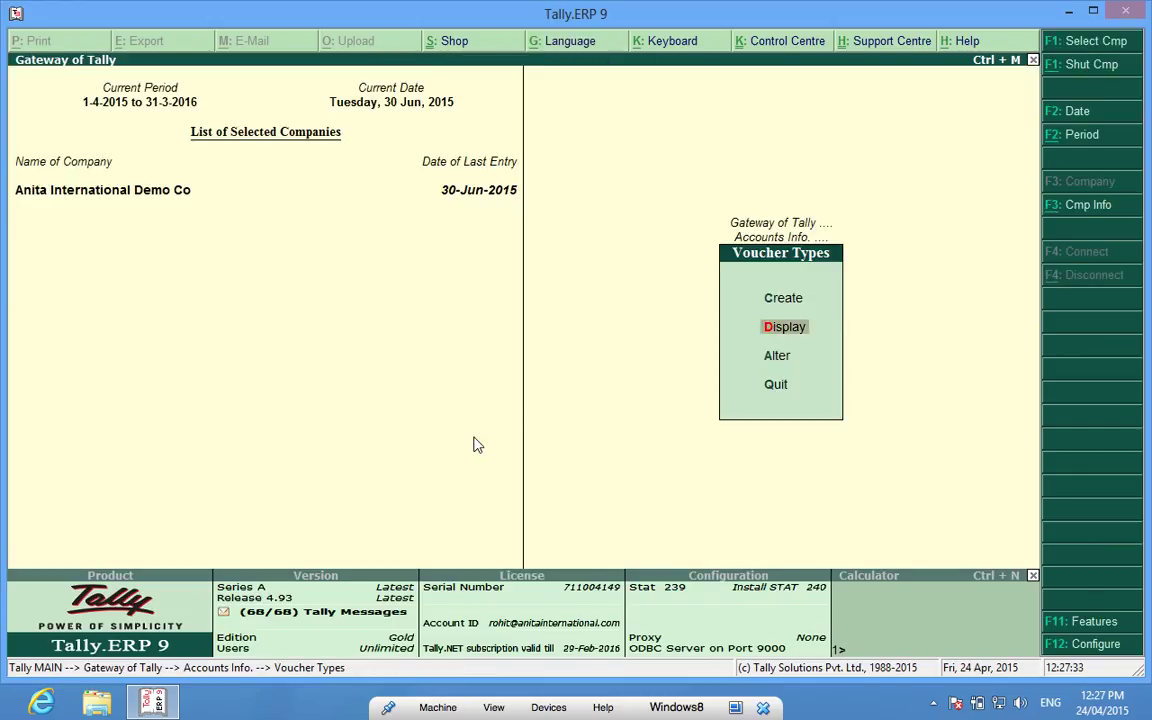
{"action": "key", "text": "Up"}
{"action": "key", "text": "Return"}
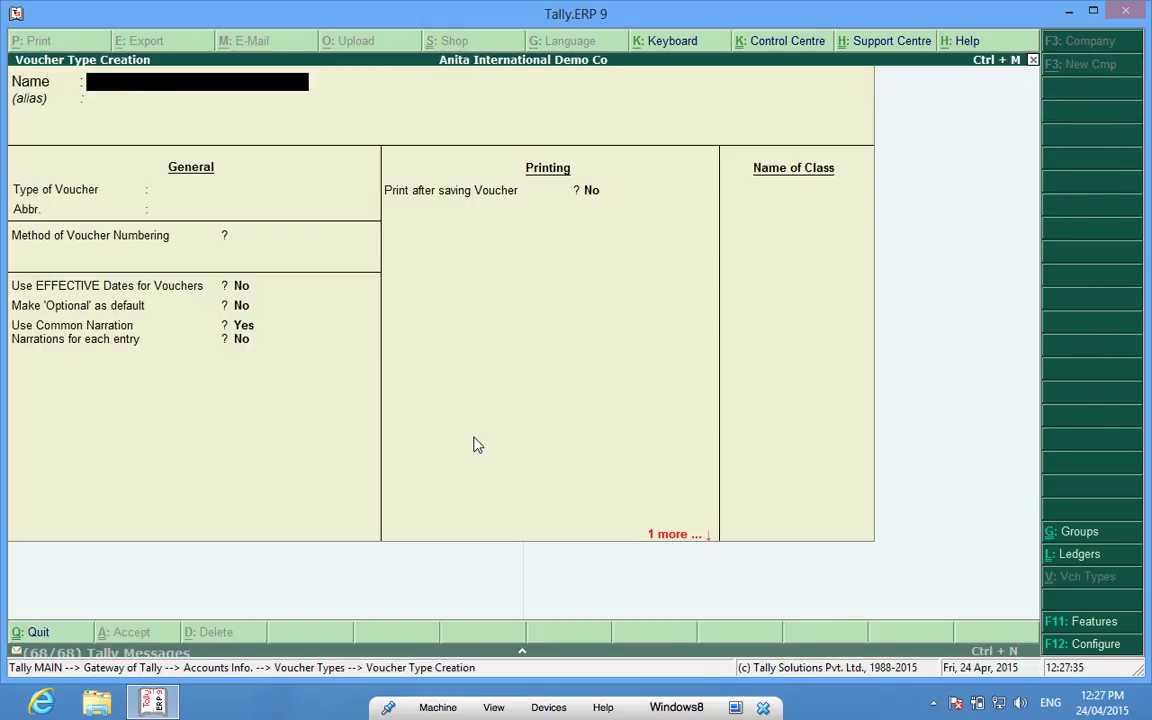
{"action": "type", "text": "Sales Retail"}
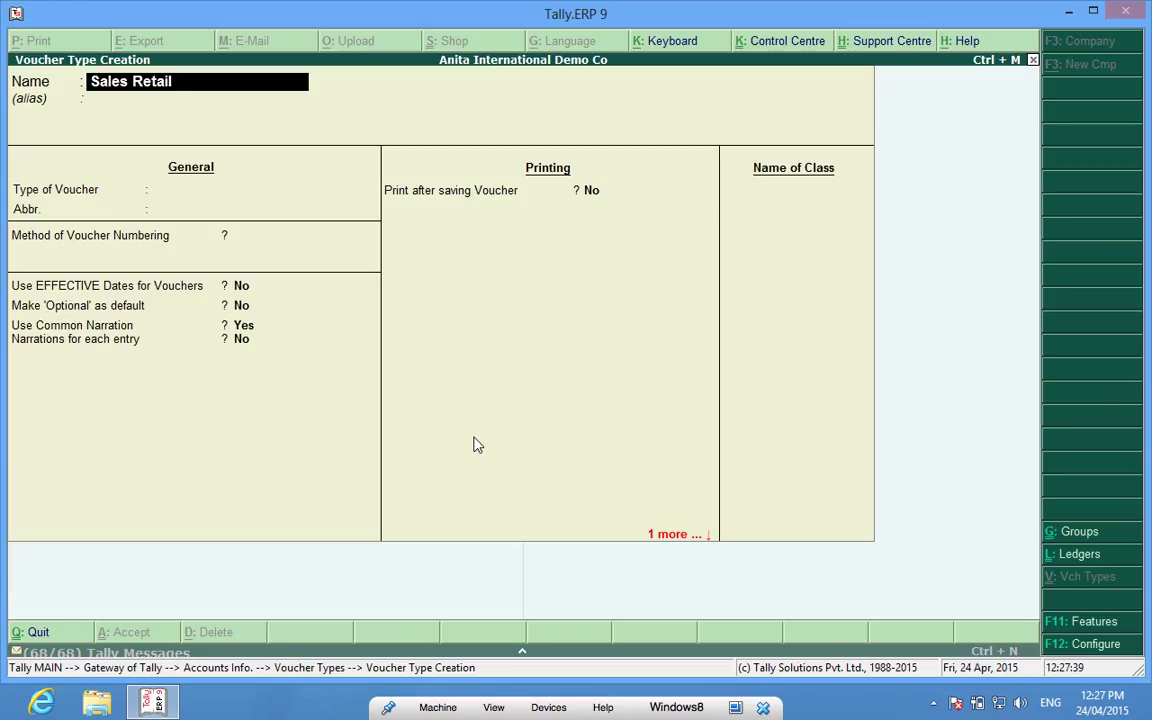
{"action": "key", "text": "Return"}
{"action": "key", "text": "Return"}
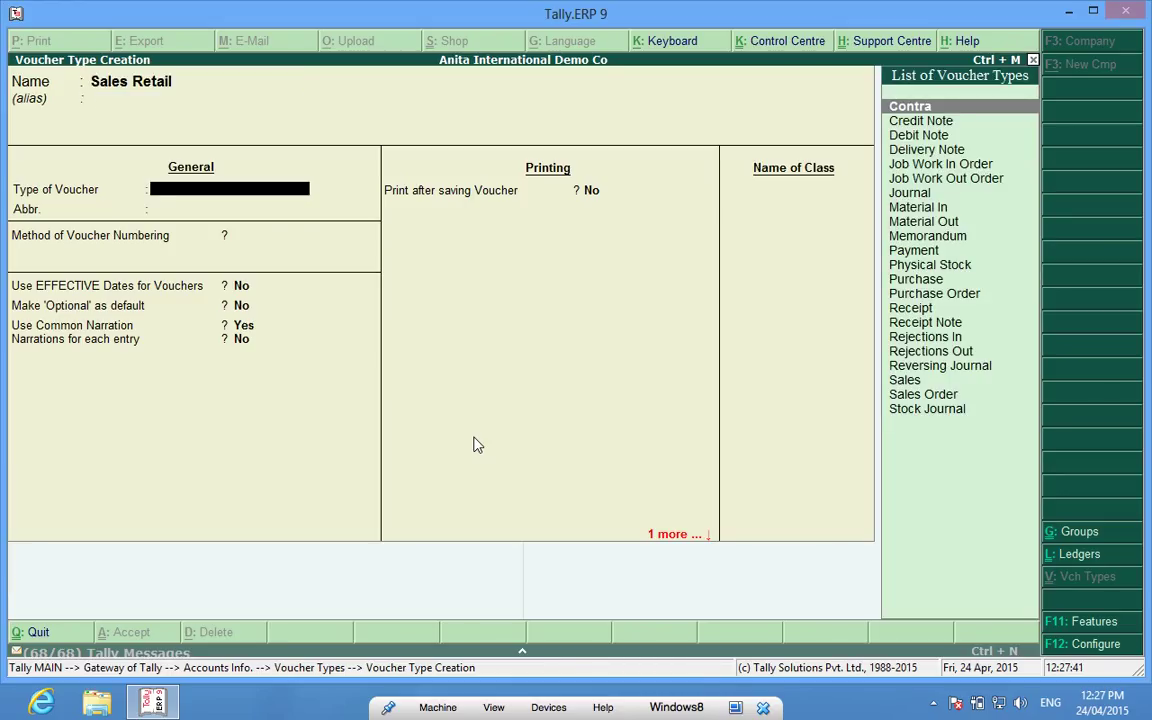
{"action": "type", "text": "Sa"}
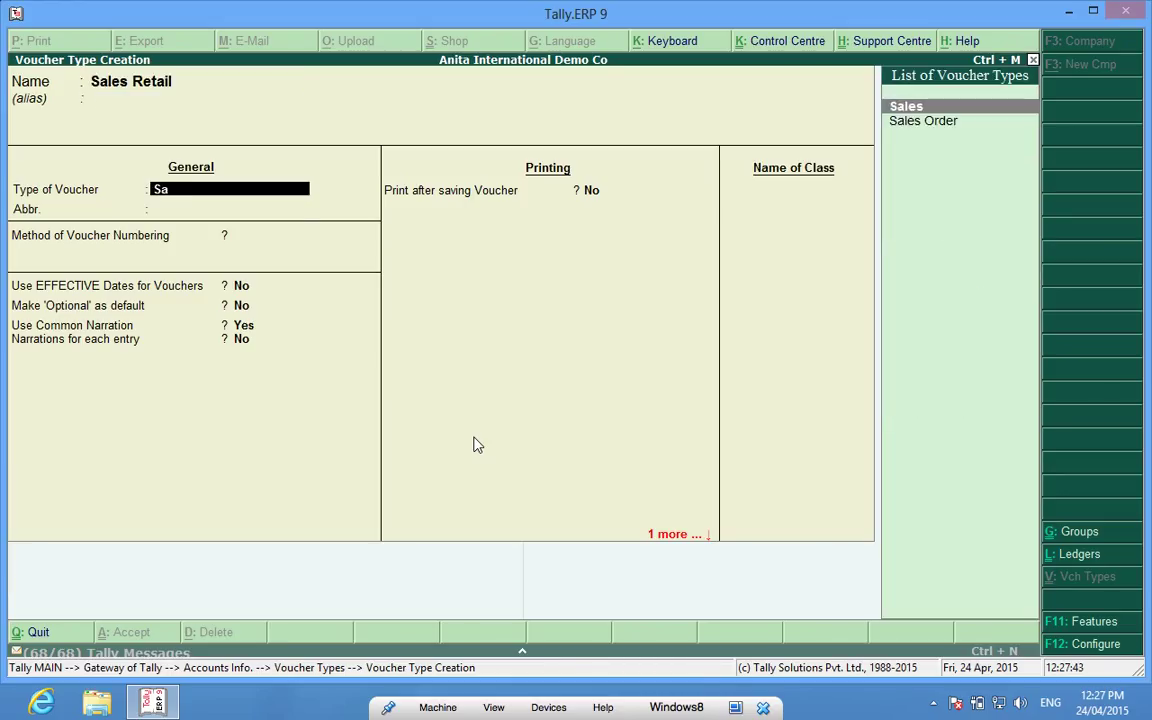
{"action": "key", "text": "Return"}
Set the abbreviation of the Sales Retail voucher type to Sl(R)
{"action": "type", "text": "S"}
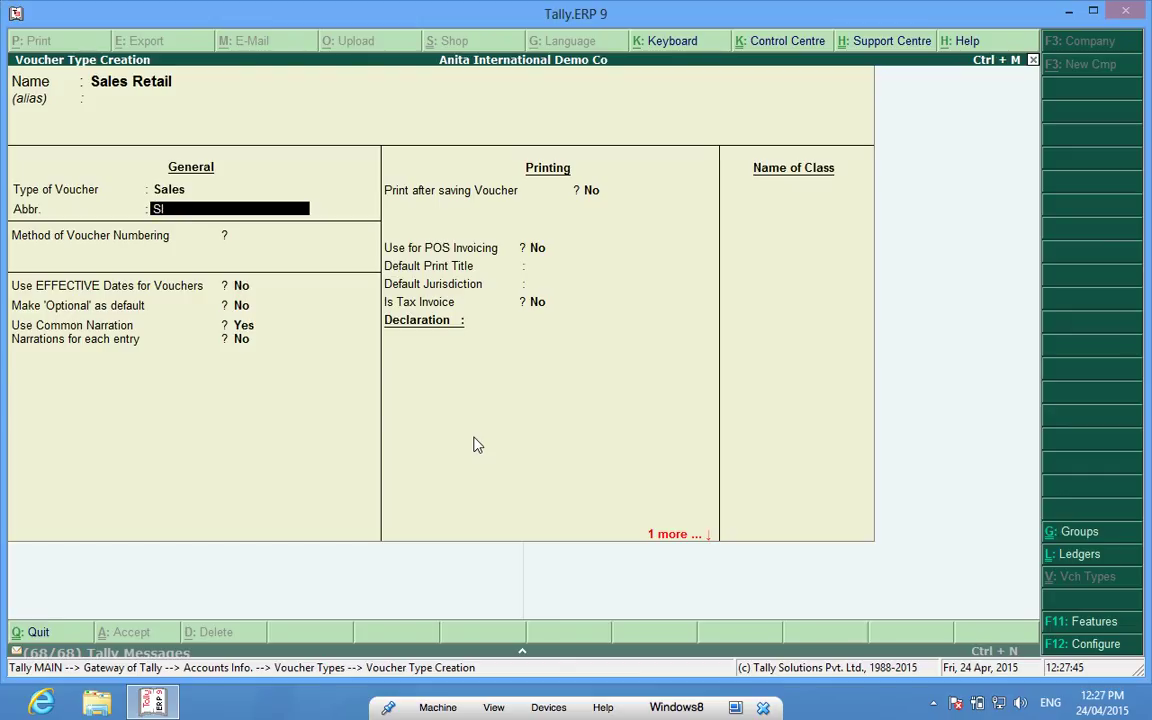
{"action": "type", "text": "l"}
{"action": "type", "text": " Retail"}
{"action": "key", "text": "BackSpace"}
{"action": "key", "text": "BackSpace"}
{"action": "key", "text": "BackSpace"}
{"action": "key", "text": "BackSpace"}
{"action": "key", "text": "BackSpace"}
{"action": "key", "text": "BackSpace"}
{"action": "key", "text": "BackSpace"}
{"action": "type", "text": "(R)"}
{"action": "key", "text": "Return"}
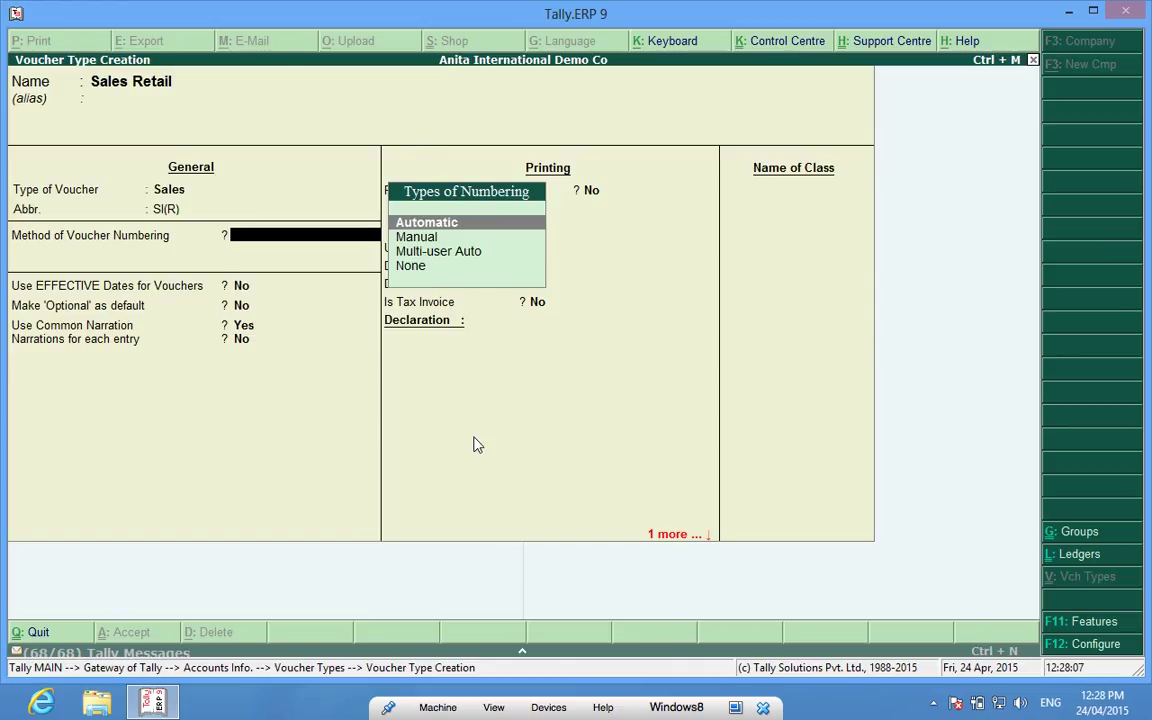
Set the voucher numbering method to Automatic and keep the default narration, date and POS options
{"action": "key", "text": "Return"}
{"action": "key", "text": "Return"}
{"action": "key", "text": "Return"}
{"action": "key", "text": "Return"}
{"action": "key", "text": "Return"}
{"action": "key", "text": "Return"}
{"action": "key", "text": "Return"}
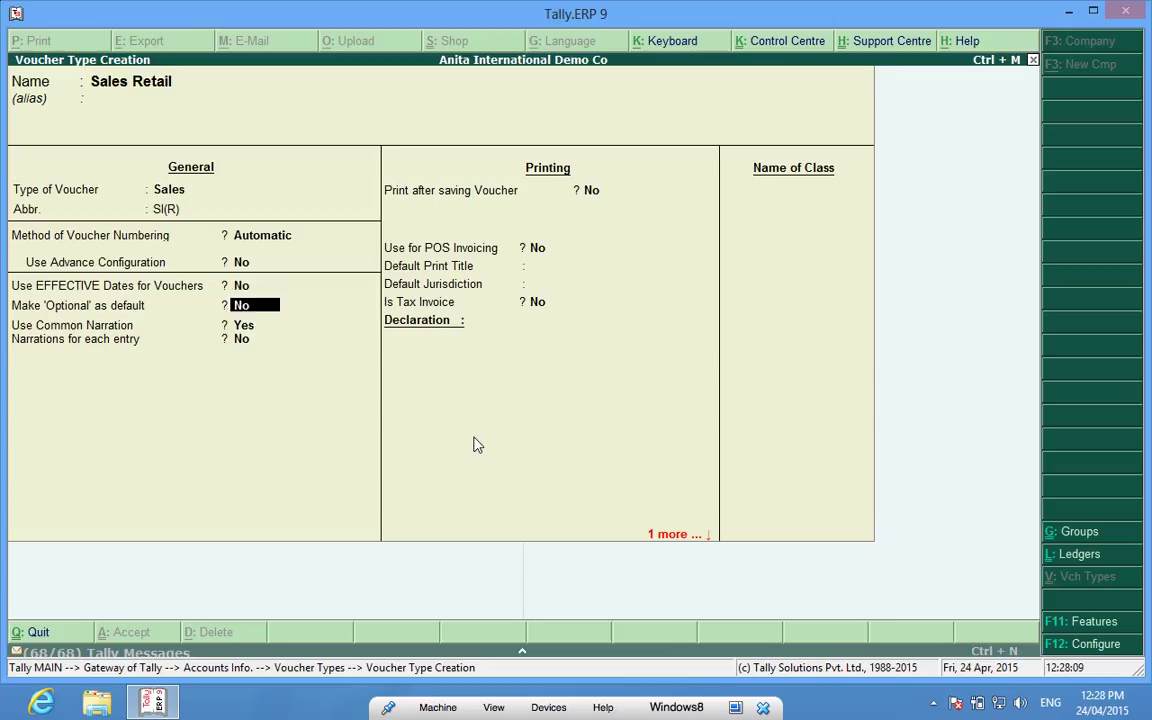
{"action": "key", "text": "Return"}
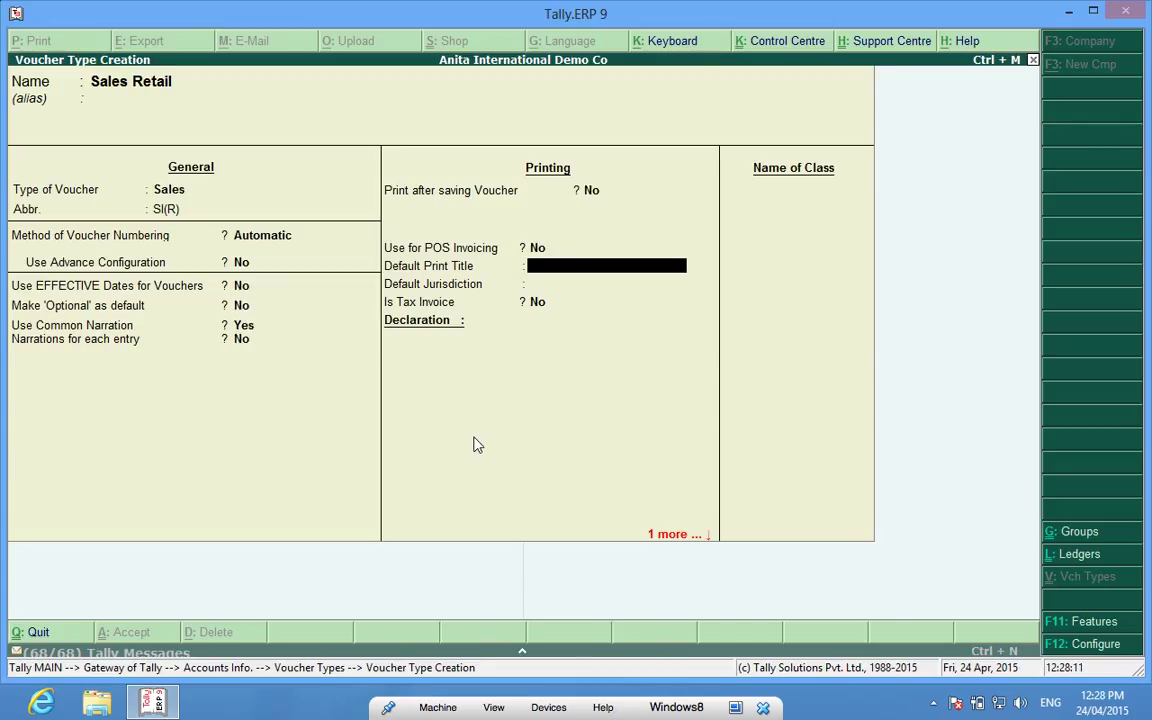
Set the default print title to Retail Invoice and the default jurisdiction to Jammu
{"action": "type", "text": "Retail Invoice"}
{"action": "key", "text": "Return"}
{"action": "type", "text": "Jammu"}
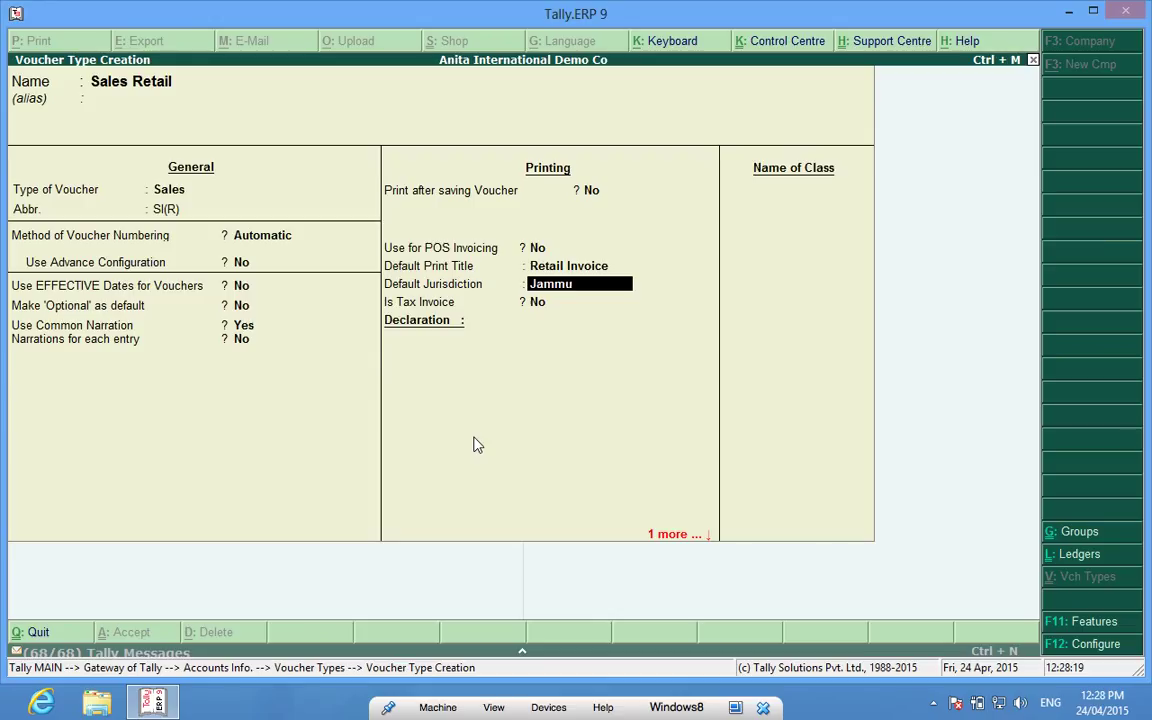
{"action": "key", "text": "Return"}
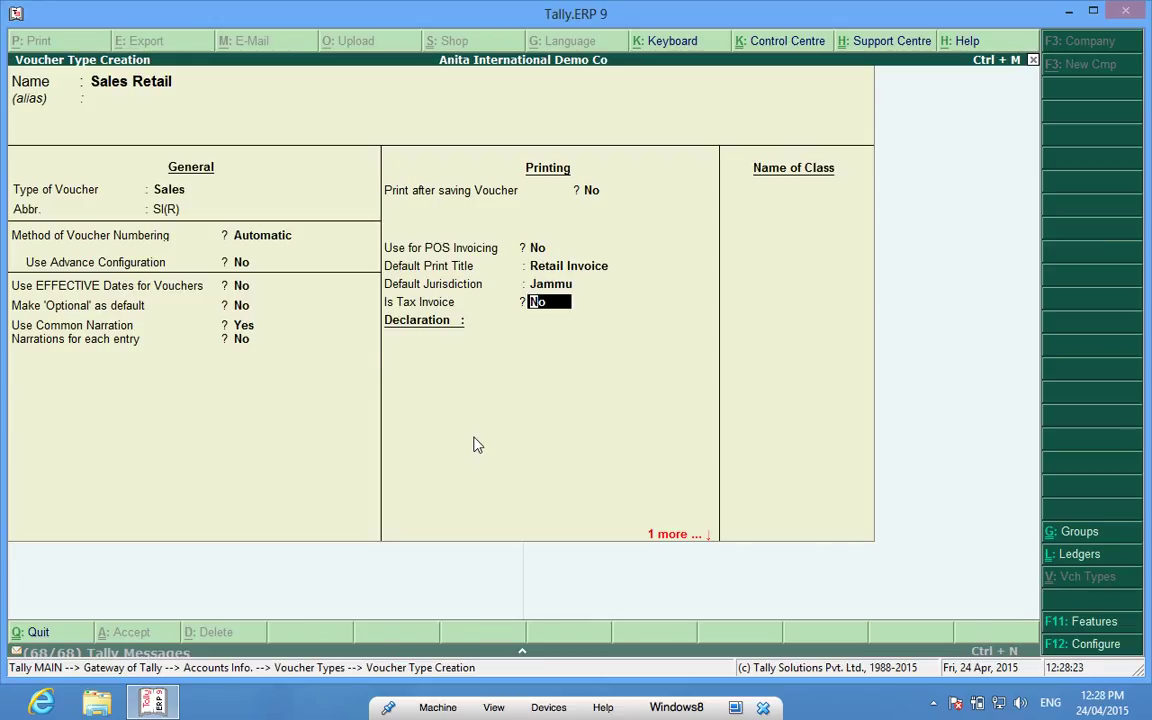
Keep the tax invoice option at No and save the Sales Retail voucher type without a declaration or class
{"action": "key", "text": "Return"}
{"action": "key", "text": "Return"}
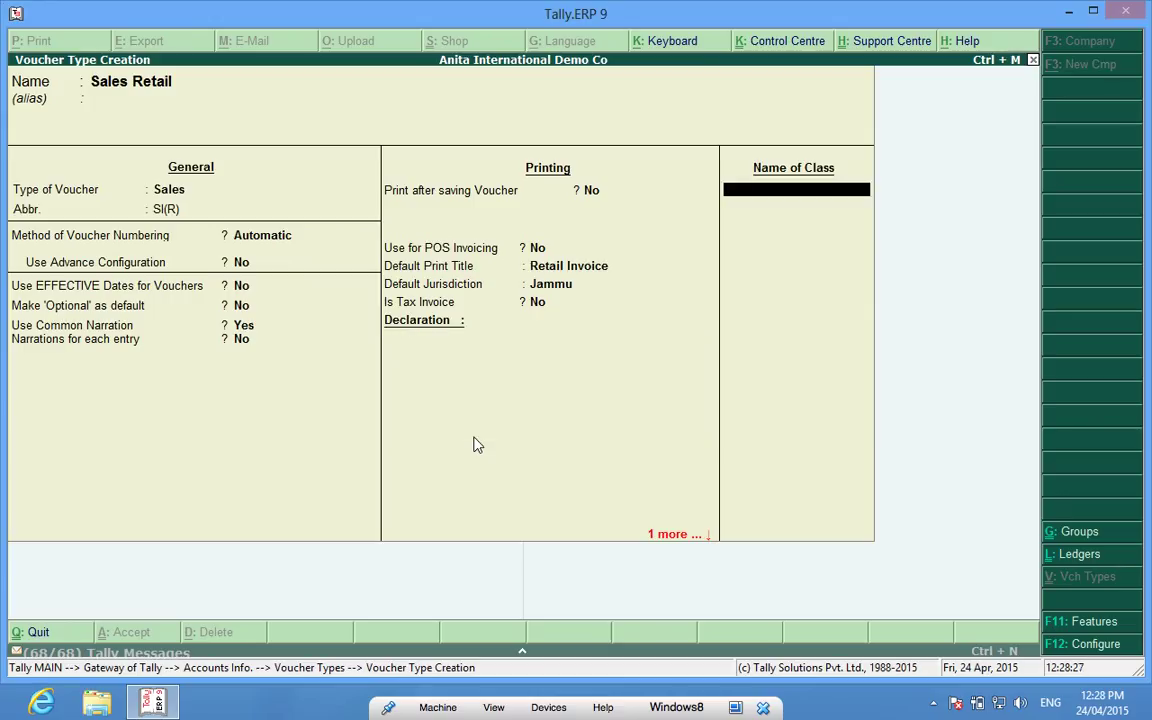
{"action": "key", "text": "Return"}
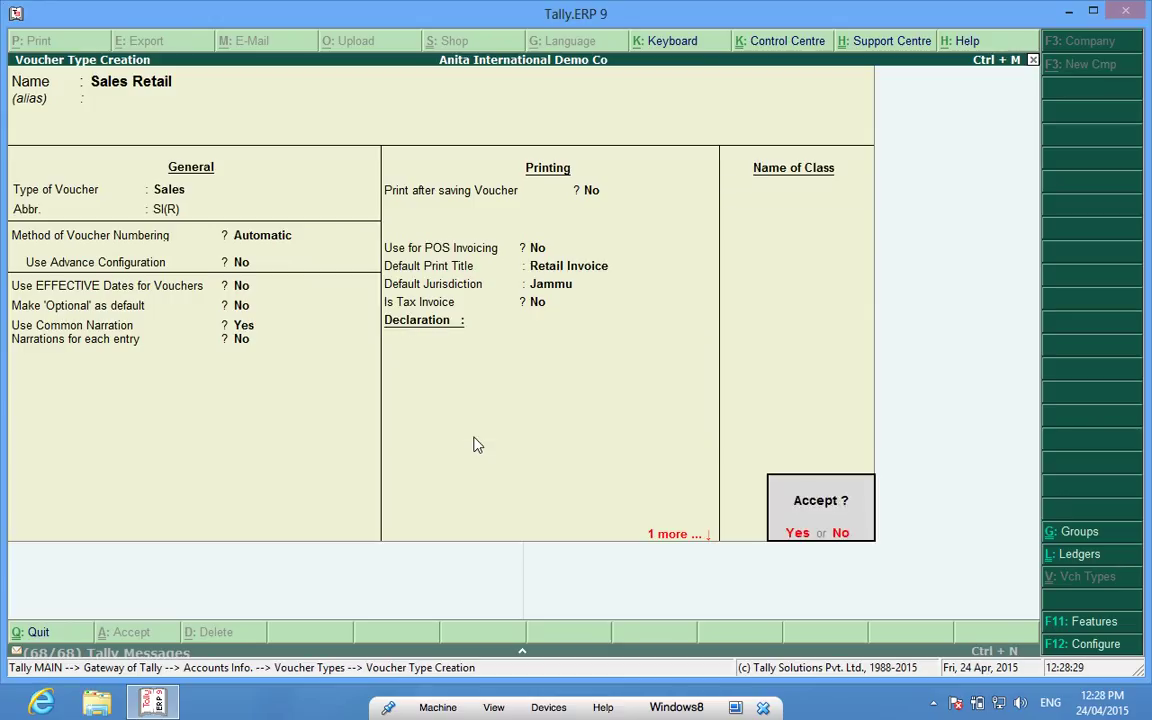
{"action": "key", "text": "Return"}
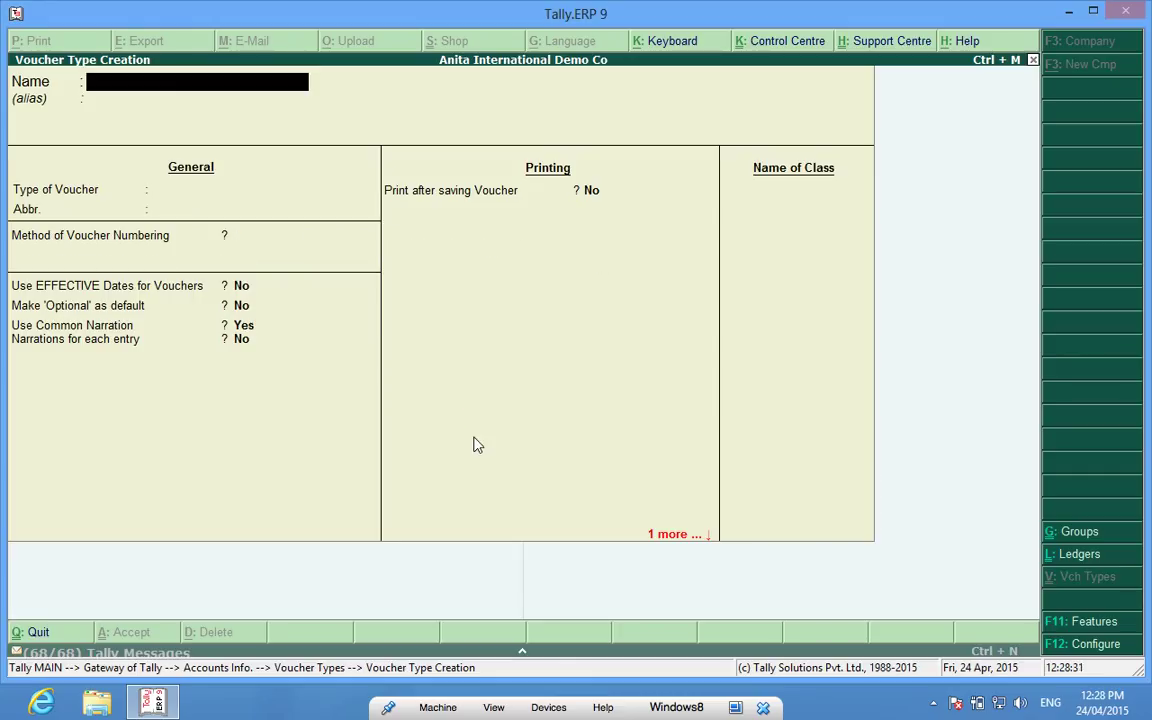
Name a second new voucher type Sales Tax Invoice, without an alias, and base it on the Sales voucher type
{"action": "type", "text": "Sales Retail"}
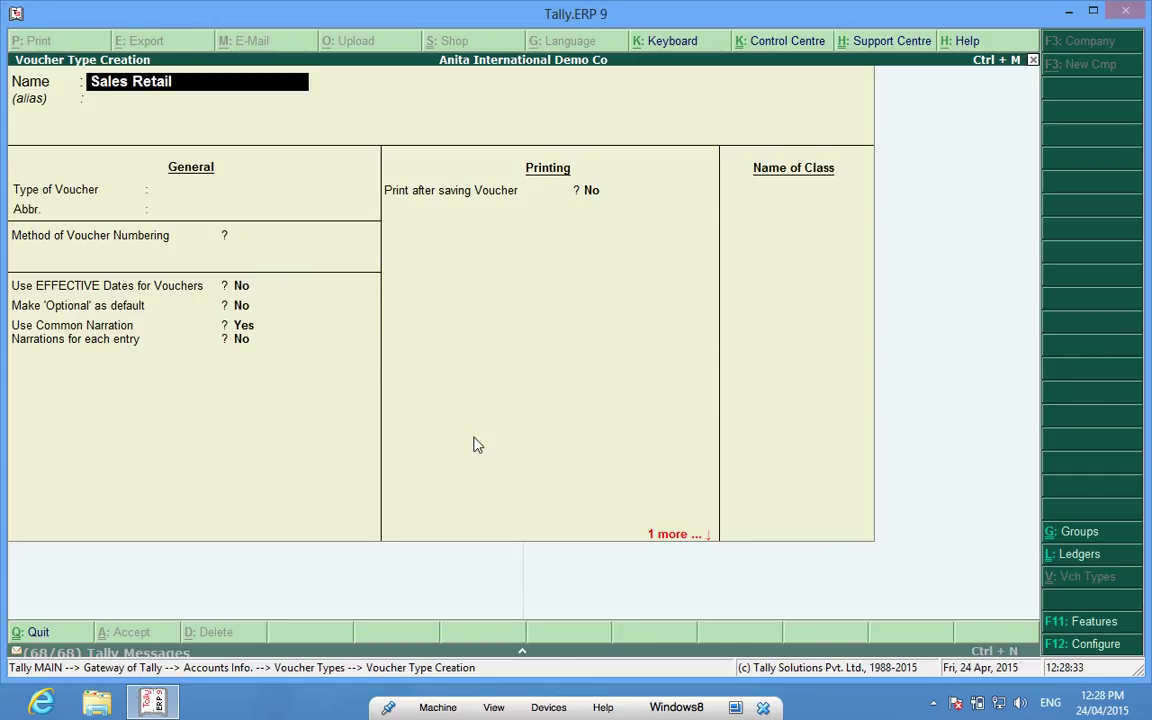
{"action": "key", "text": "BackSpace"}
{"action": "key", "text": "BackSpace"}
{"action": "key", "text": "BackSpace"}
{"action": "key", "text": "BackSpace"}
{"action": "key", "text": "BackSpace"}
{"action": "key", "text": "BackSpace"}
{"action": "type", "text": "tax invoice"}
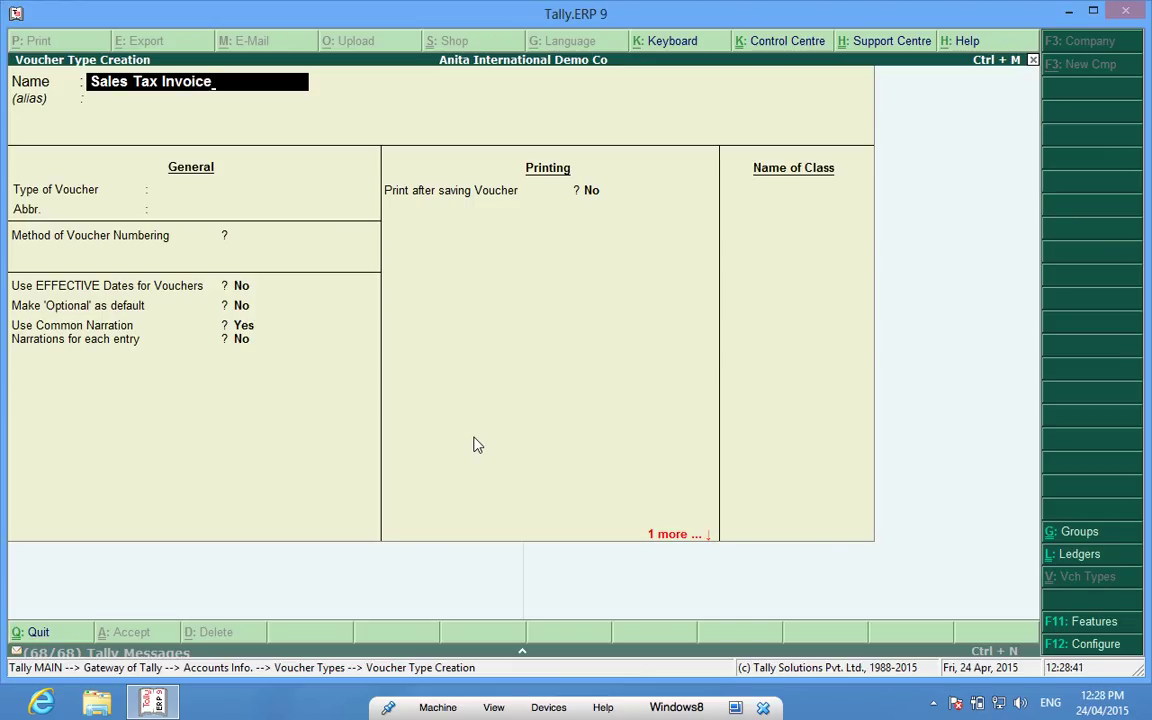
{"action": "key", "text": "Return"}
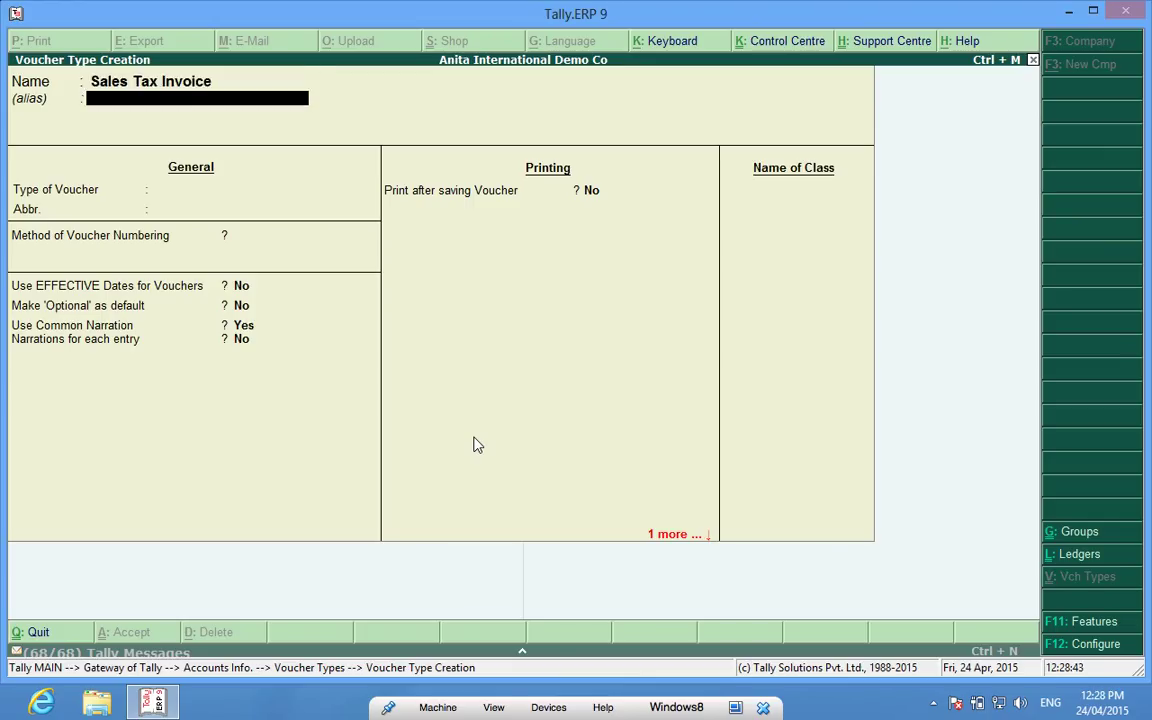
{"action": "key", "text": "Return"}
{"action": "type", "text": "S"}
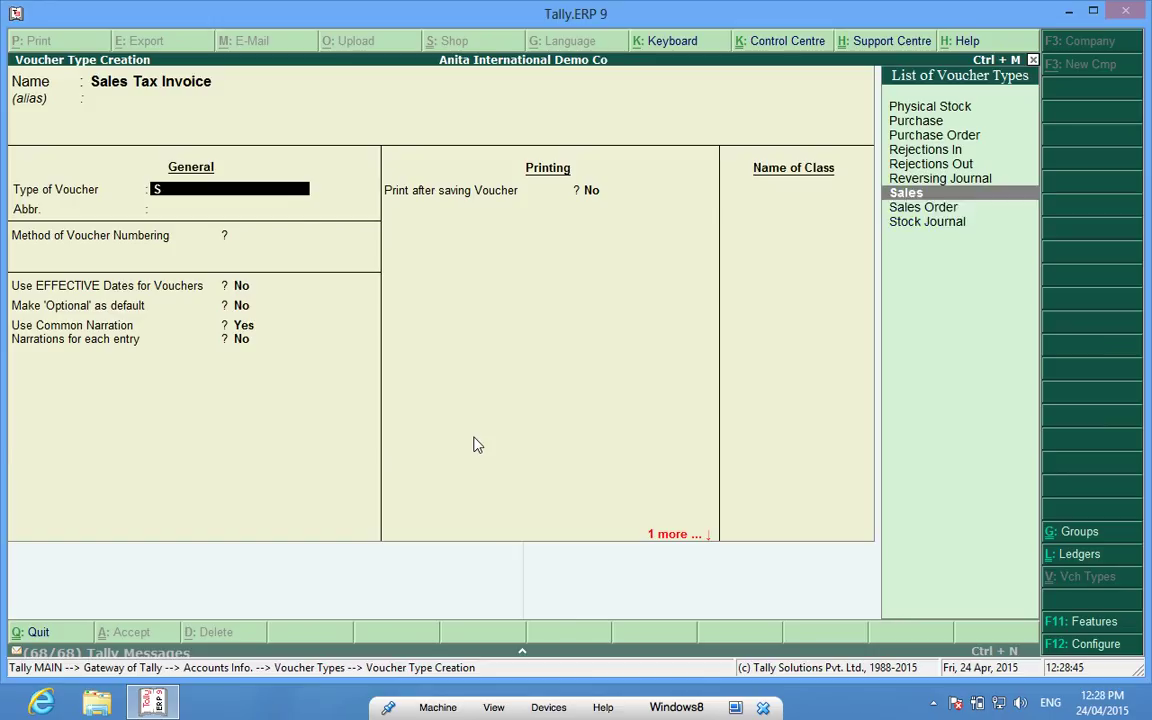
{"action": "key", "text": "Return"}
Set the abbreviation to Sl(T) and the numbering method to Automatic, keeping the remaining general options at their defaults
{"action": "type", "text": "Sl"}
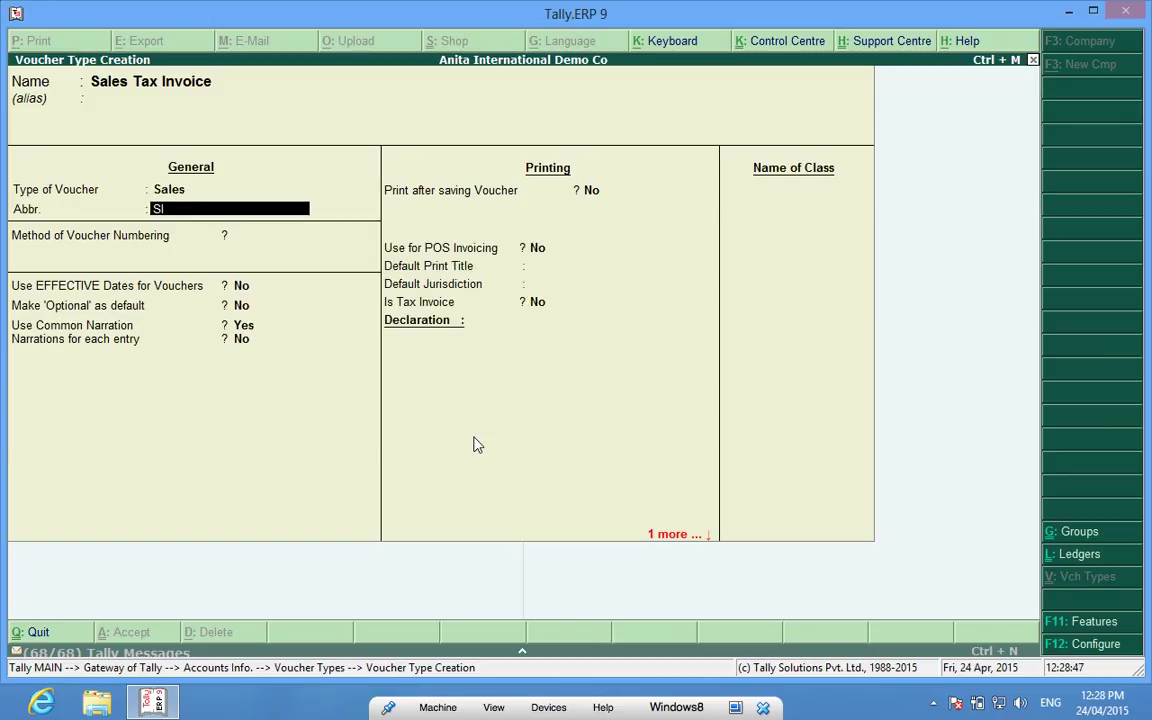
{"action": "type", "text": "(T)"}
{"action": "key", "text": "Return"}
{"action": "key", "text": "Return"}
{"action": "key", "text": "Return"}
{"action": "key", "text": "Return"}
{"action": "key", "text": "Return"}
{"action": "key", "text": "Return"}
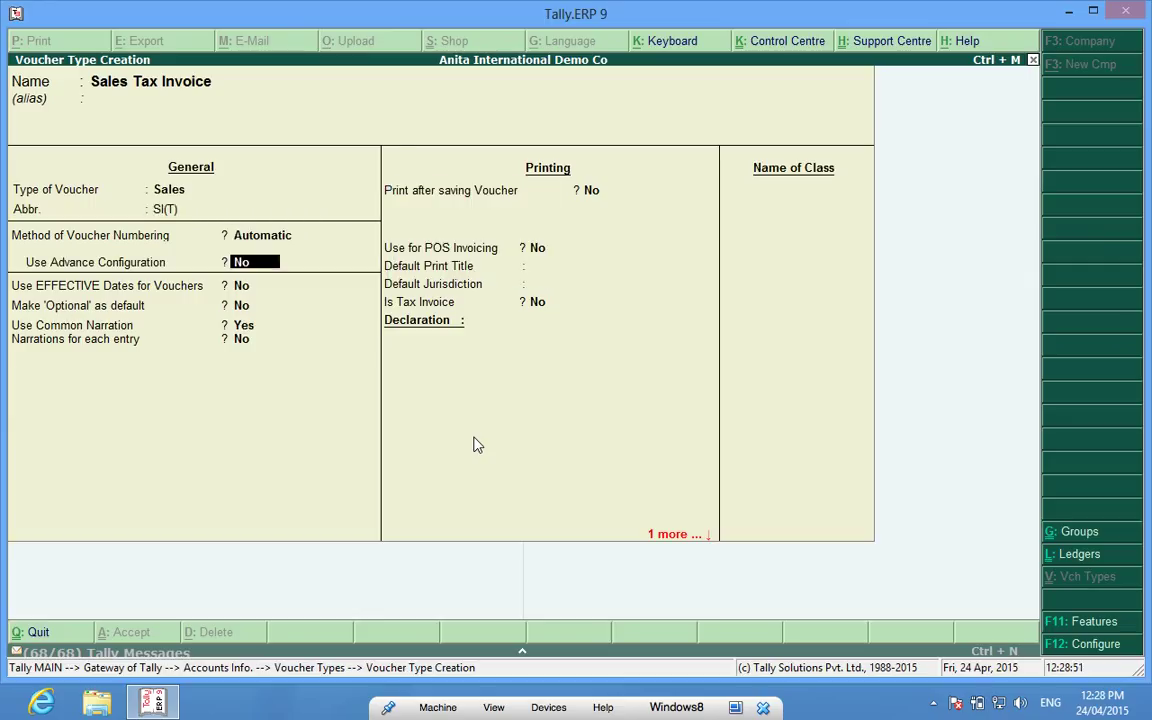
{"action": "key", "text": "Return"}
{"action": "key", "text": "Return"}
{"action": "key", "text": "Return"}
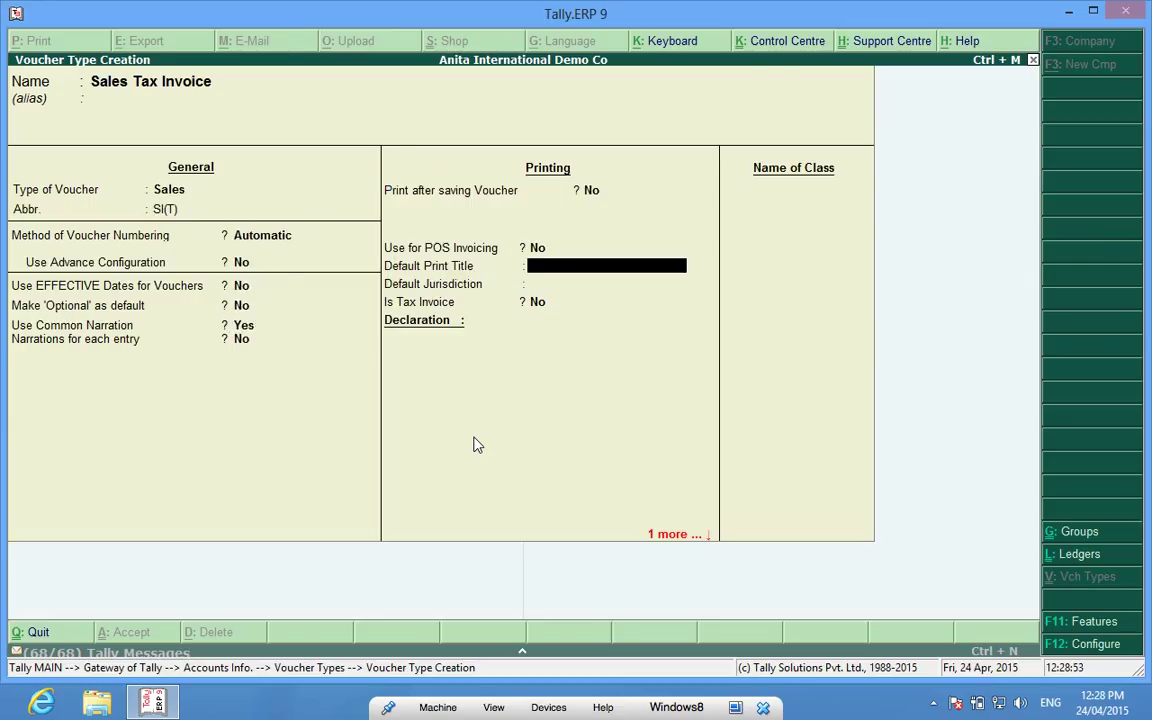
Set the default print title to TAX INVOICE and the jurisdiction to Jammu, and mark the voucher type as a tax invoice
{"action": "type", "text": "TAX INVOICE"}
{"action": "key", "text": "Return"}
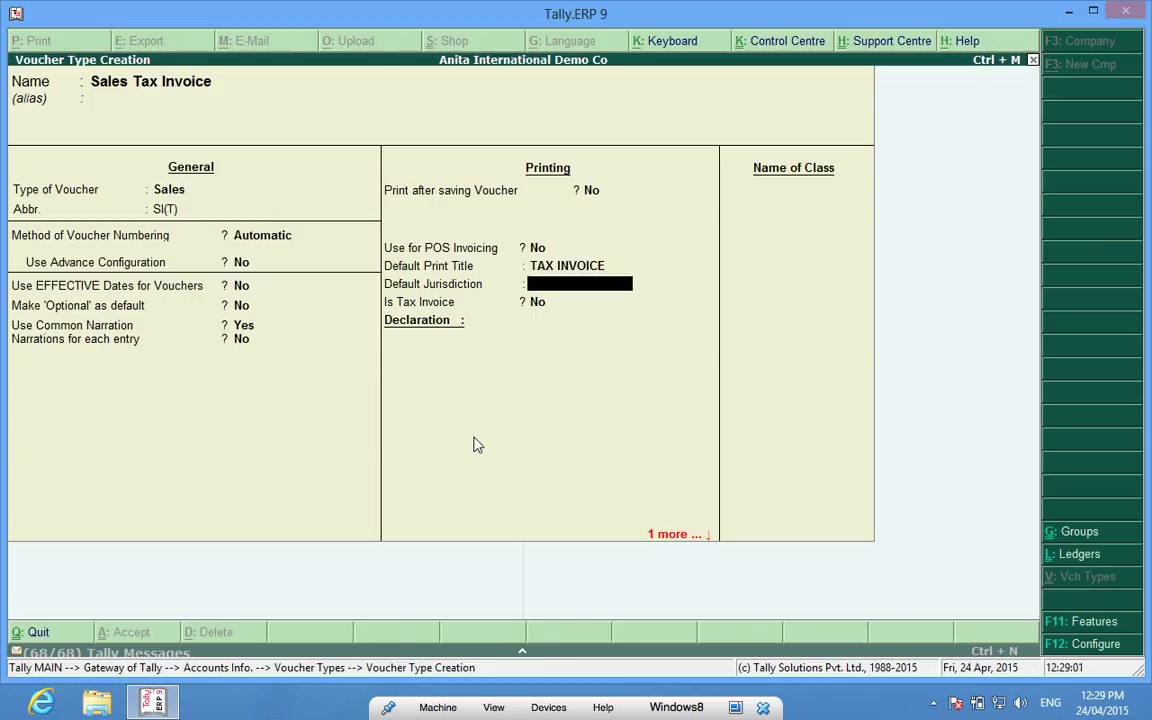
{"action": "type", "text": "Jammu"}
{"action": "key", "text": "Return"}
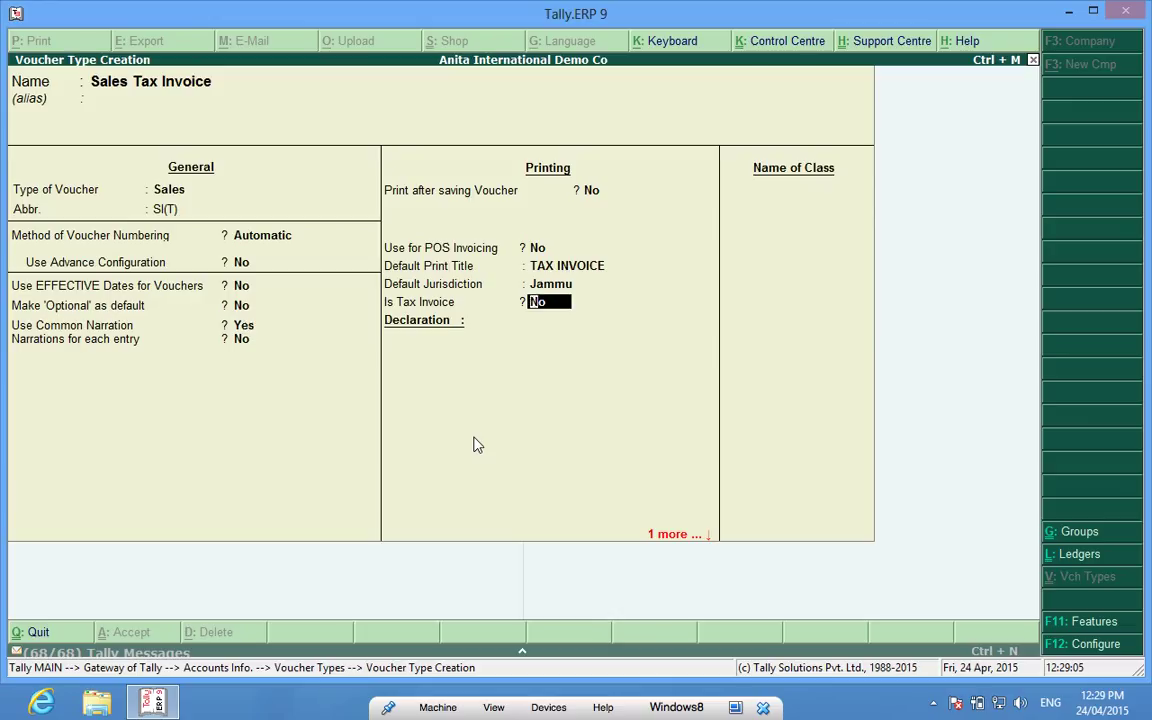
{"action": "type", "text": "y"}
{"action": "key", "text": "Return"}
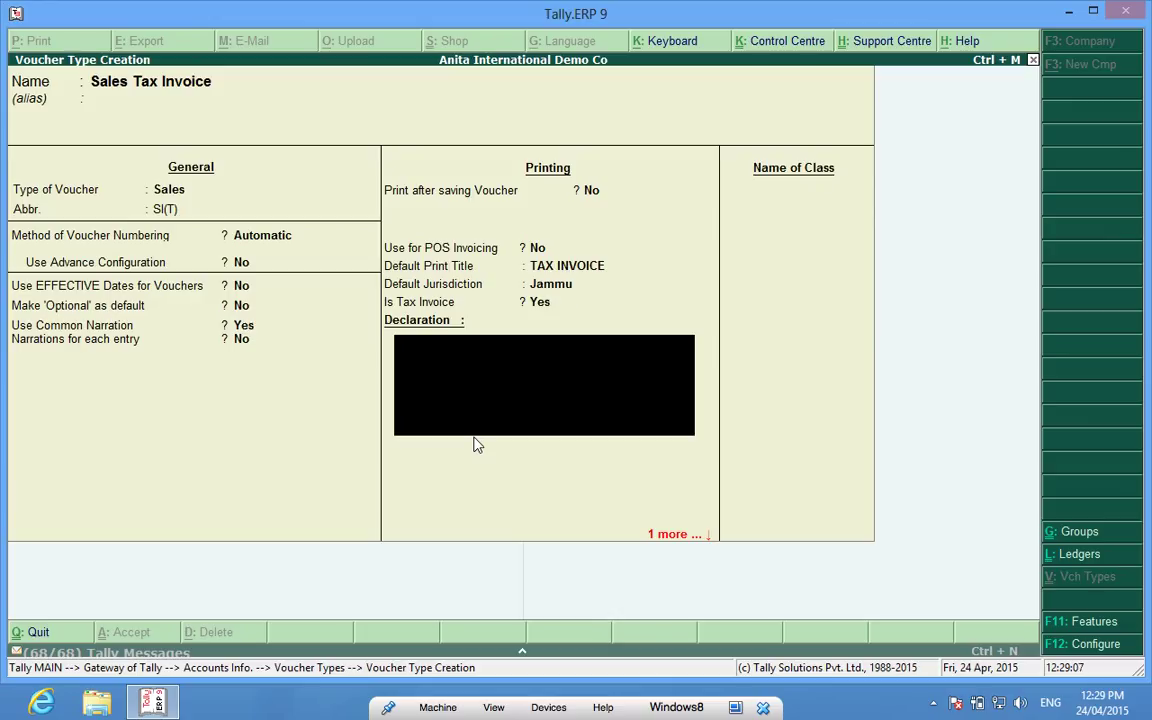
Save the Sales Tax Invoice voucher type without a declaration or class, and return to the Gateway of Tally
{"action": "key", "text": "Return"}
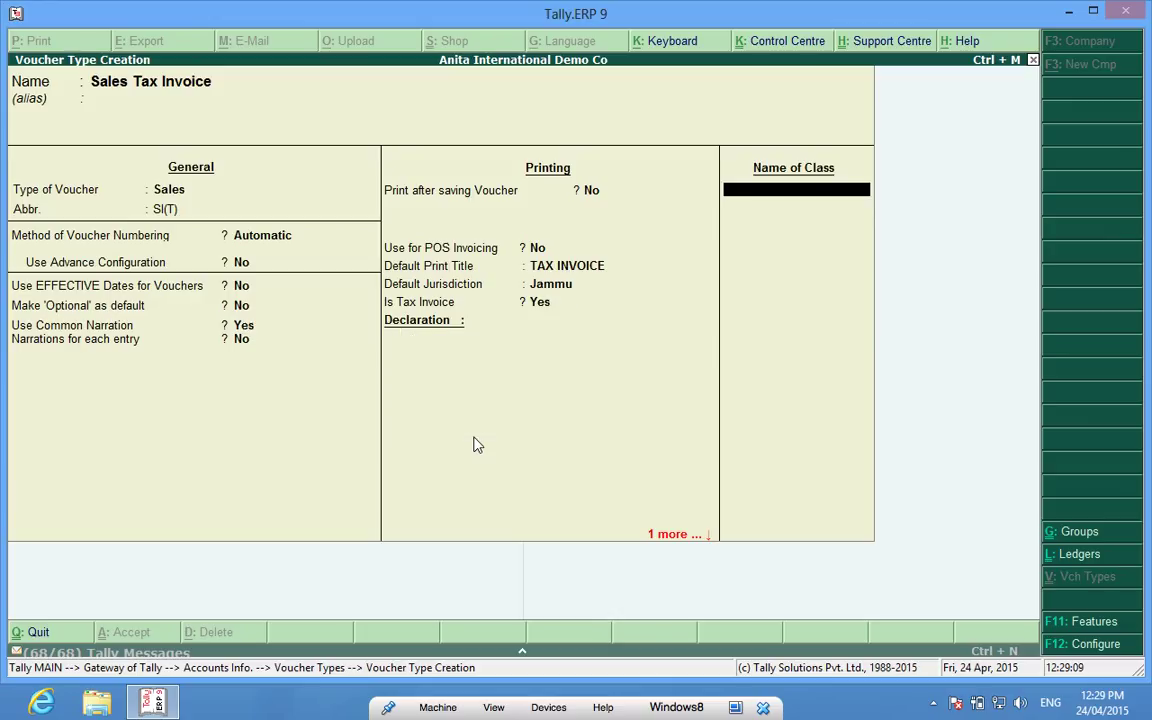
{"action": "key", "text": "Return"}
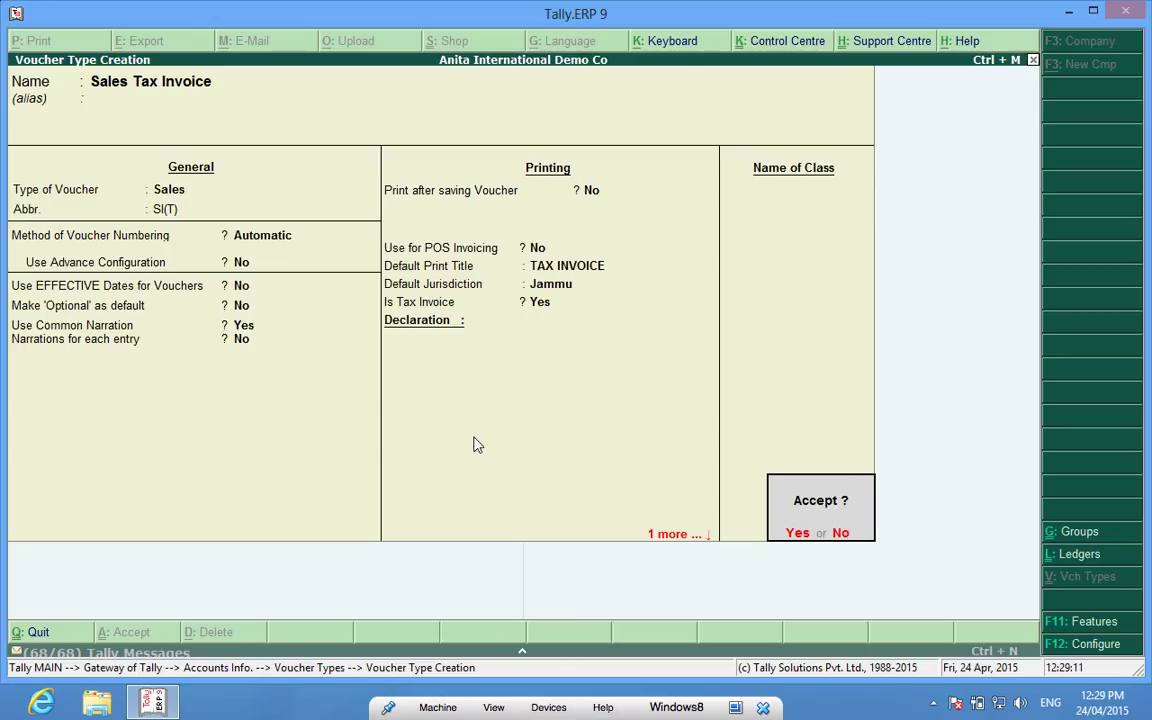
{"action": "key", "text": "y"}
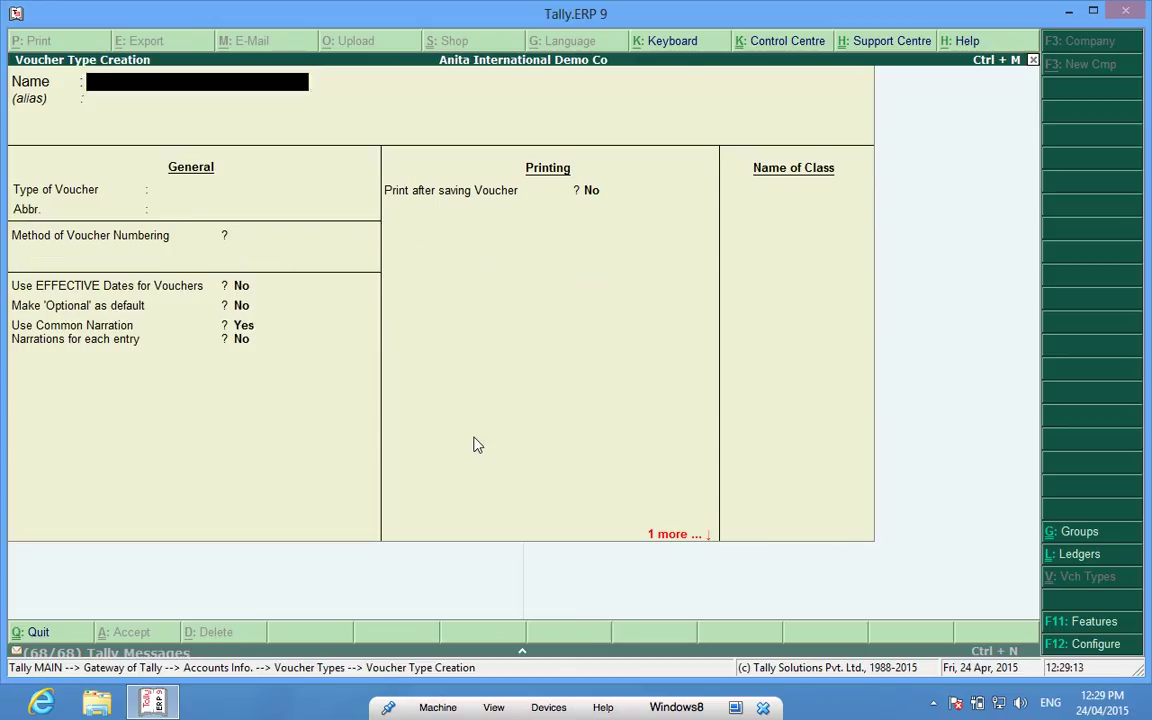
{"action": "key", "text": "Escape"}
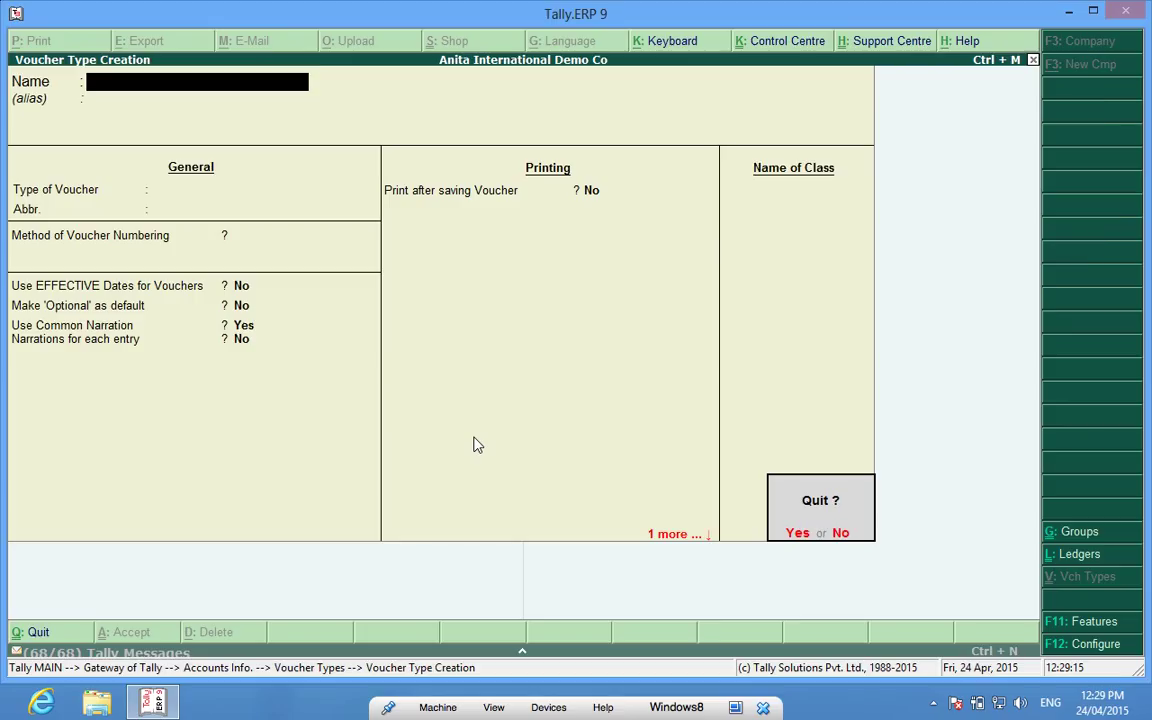
{"action": "key", "text": "y"}
{"action": "key", "text": "Escape"}
{"action": "key", "text": "Escape"}
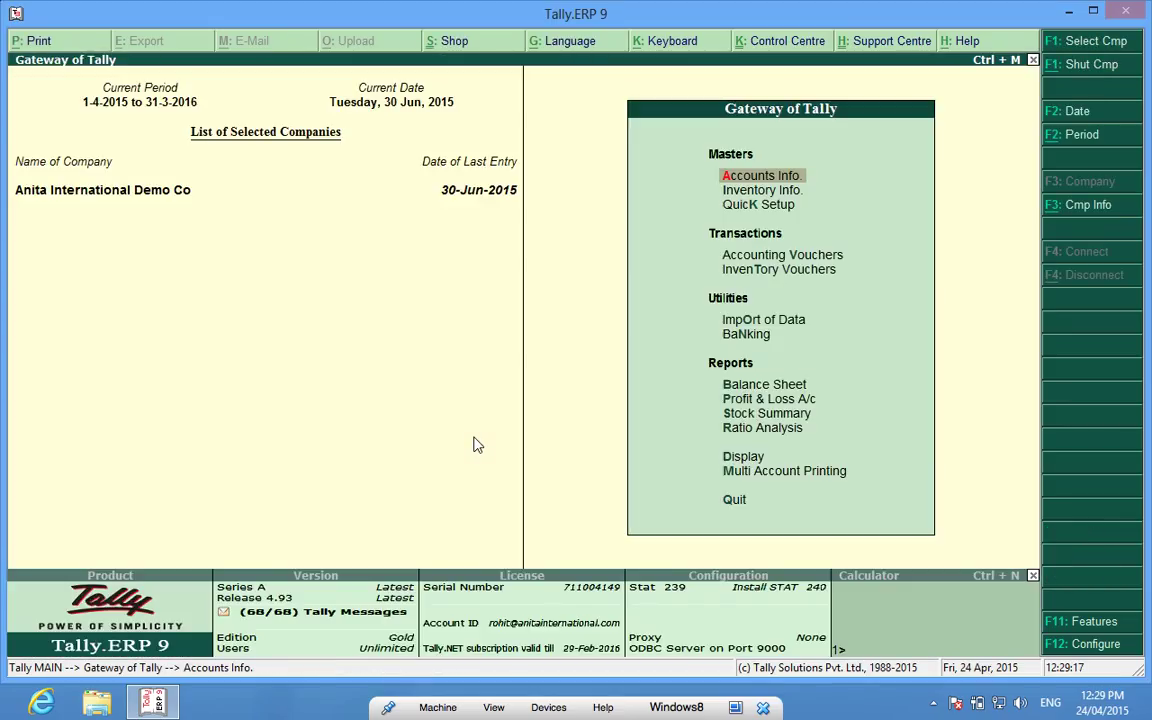
Open accounting voucher entry and choose Sales Retail as the type for a new sales voucher
{"action": "key", "text": "Down"}
{"action": "key", "text": "Down"}
{"action": "key", "text": "Down"}
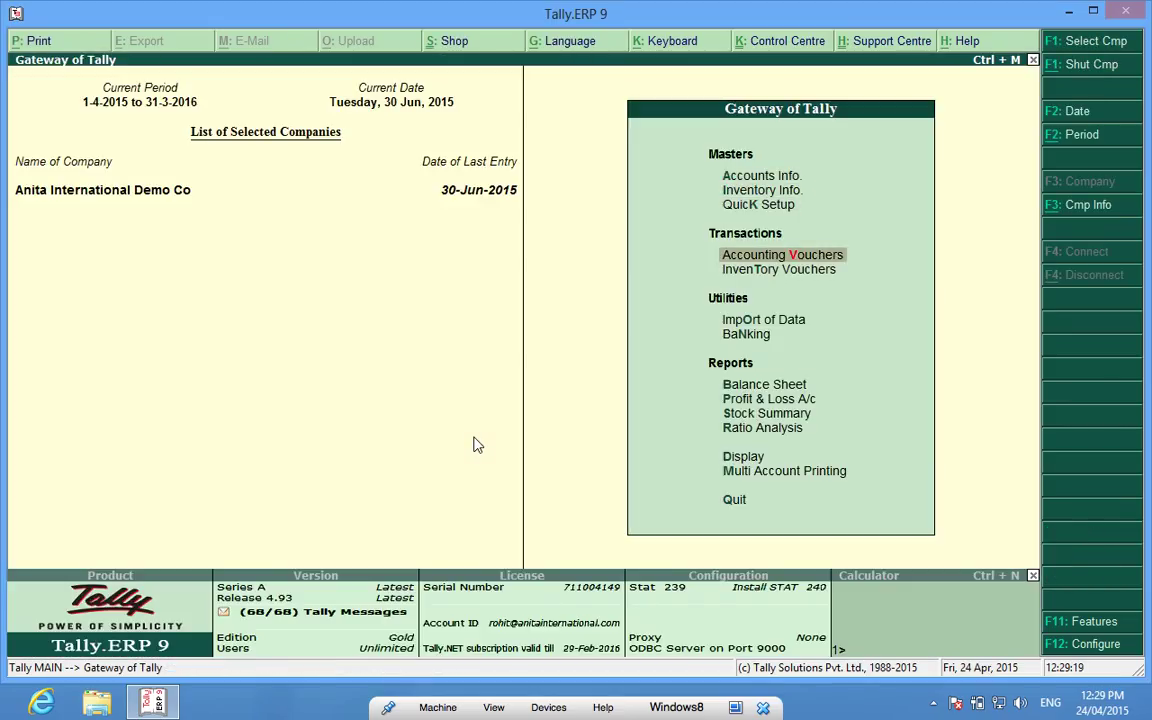
{"action": "key", "text": "Return"}
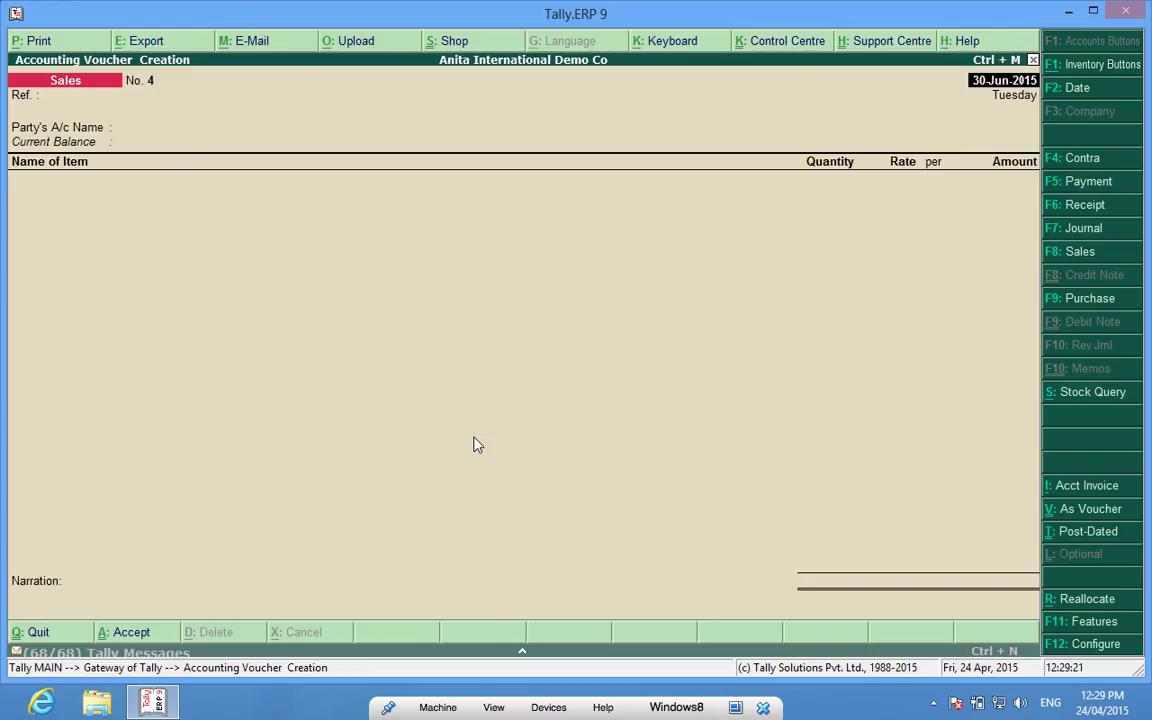
{"action": "left_click", "coordinate": [1082, 256]}
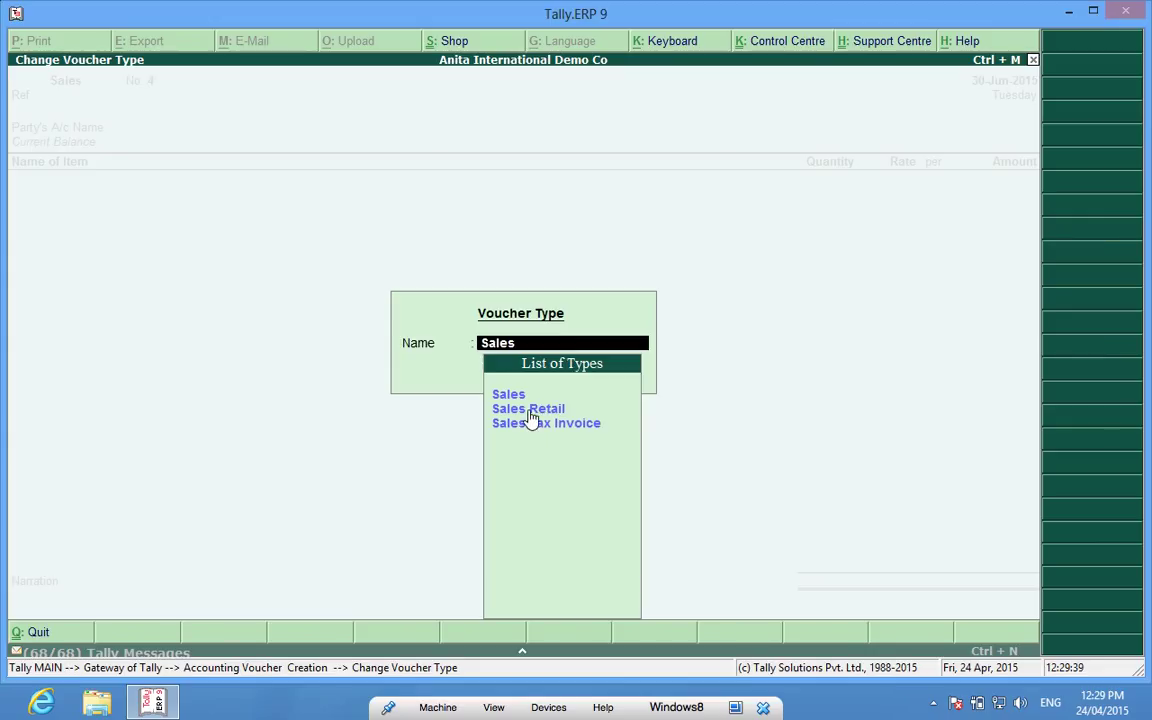
{"action": "left_click", "coordinate": [531, 410]}
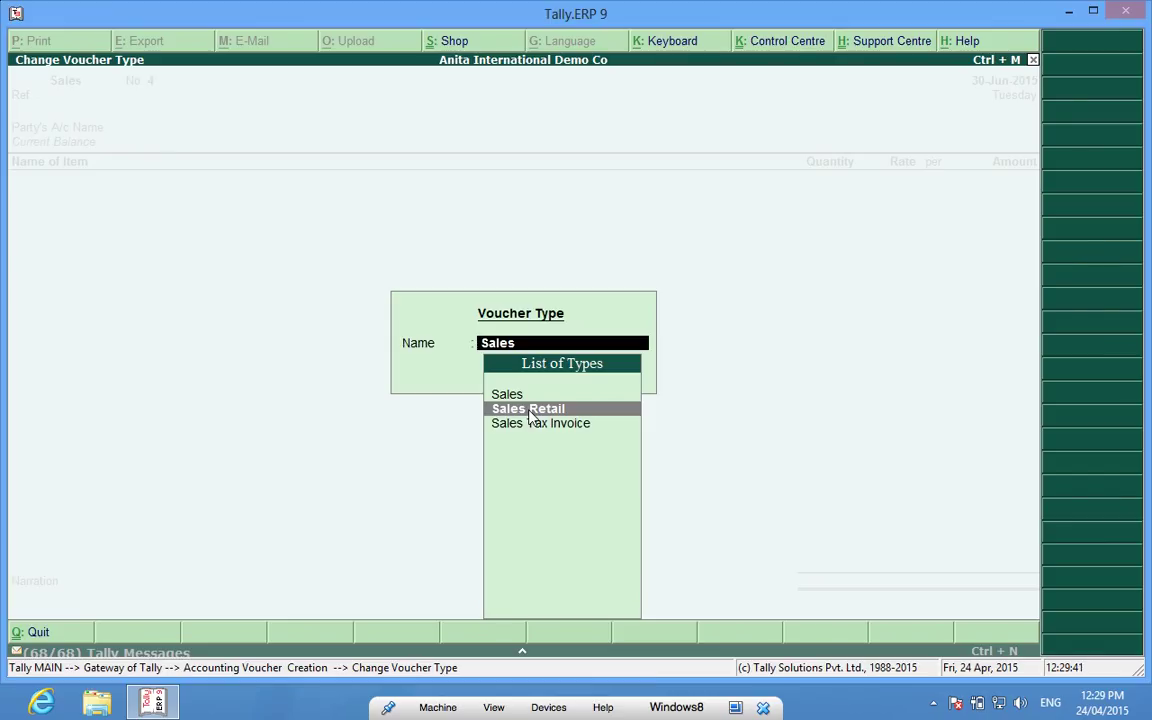
Preview the printed invoice of the empty Sales Retail voucher in zoomed view, and return to voucher entry
{"action": "left_click", "coordinate": [529, 410]}
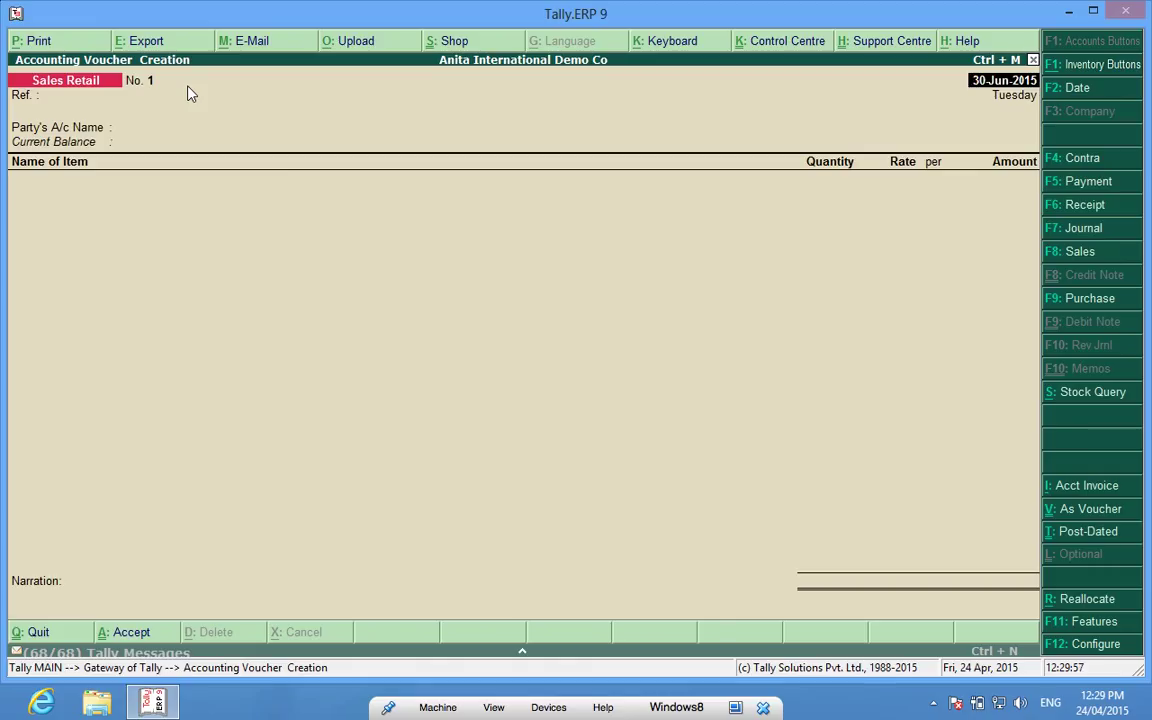
{"action": "key", "text": "alt+p"}
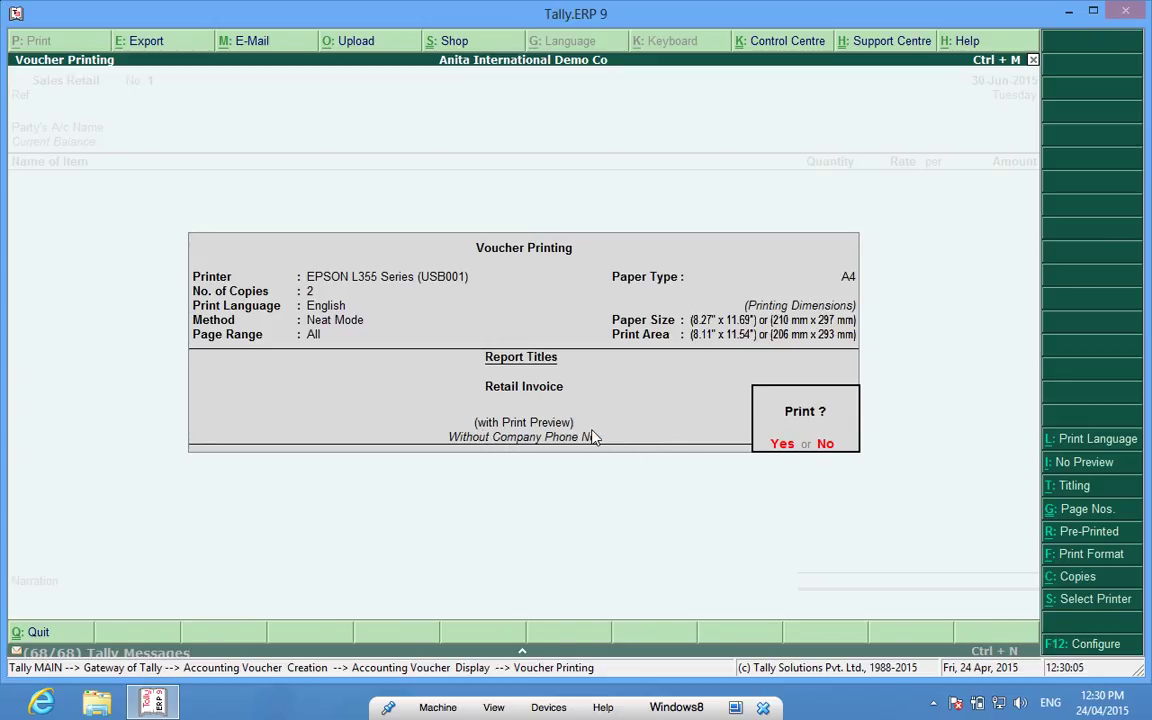
{"action": "key", "text": "Return"}
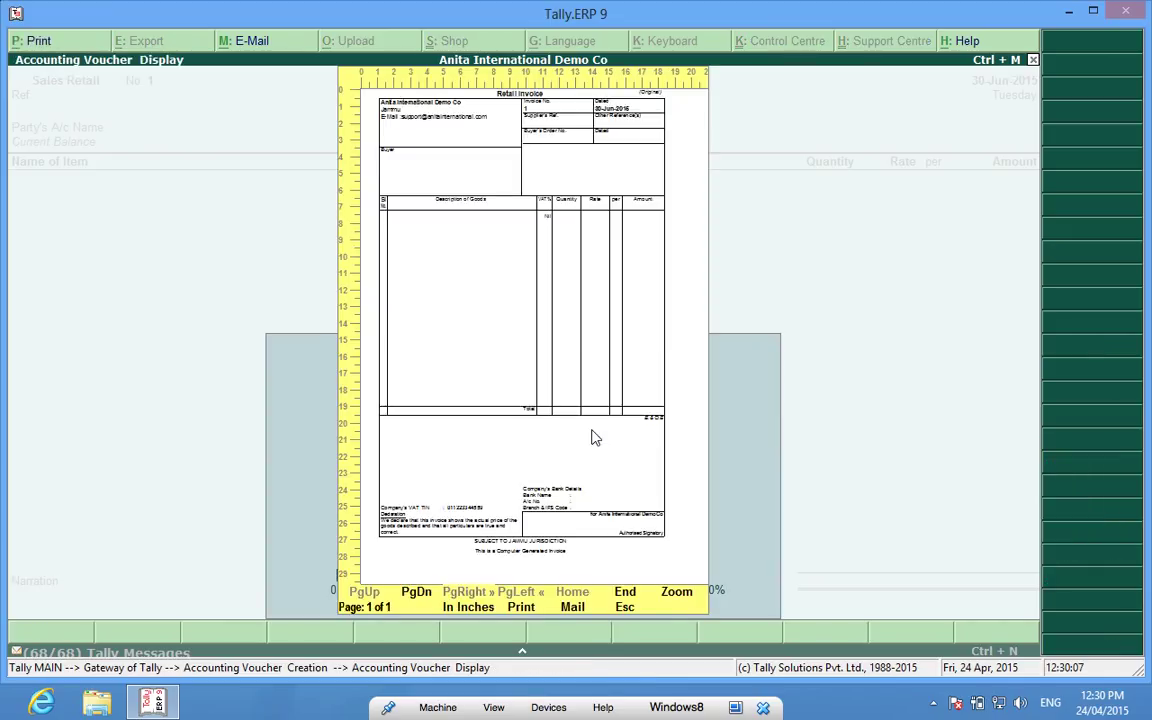
{"action": "left_click", "coordinate": [673, 598]}
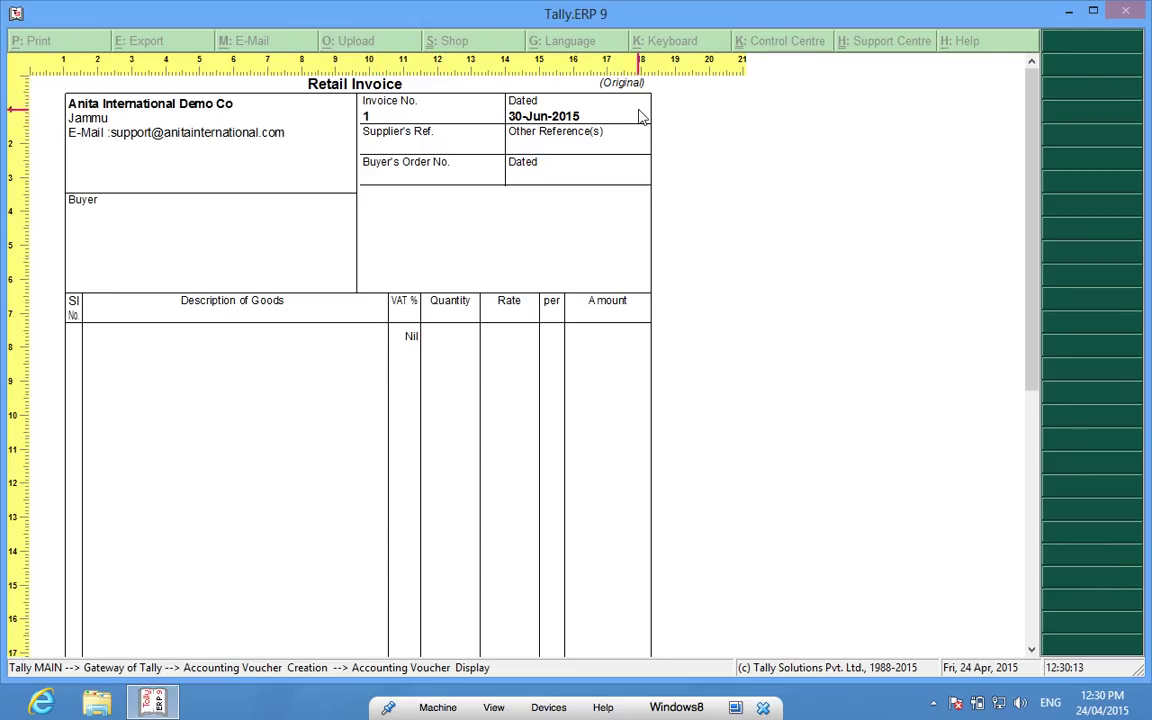
{"action": "key", "text": "Escape"}
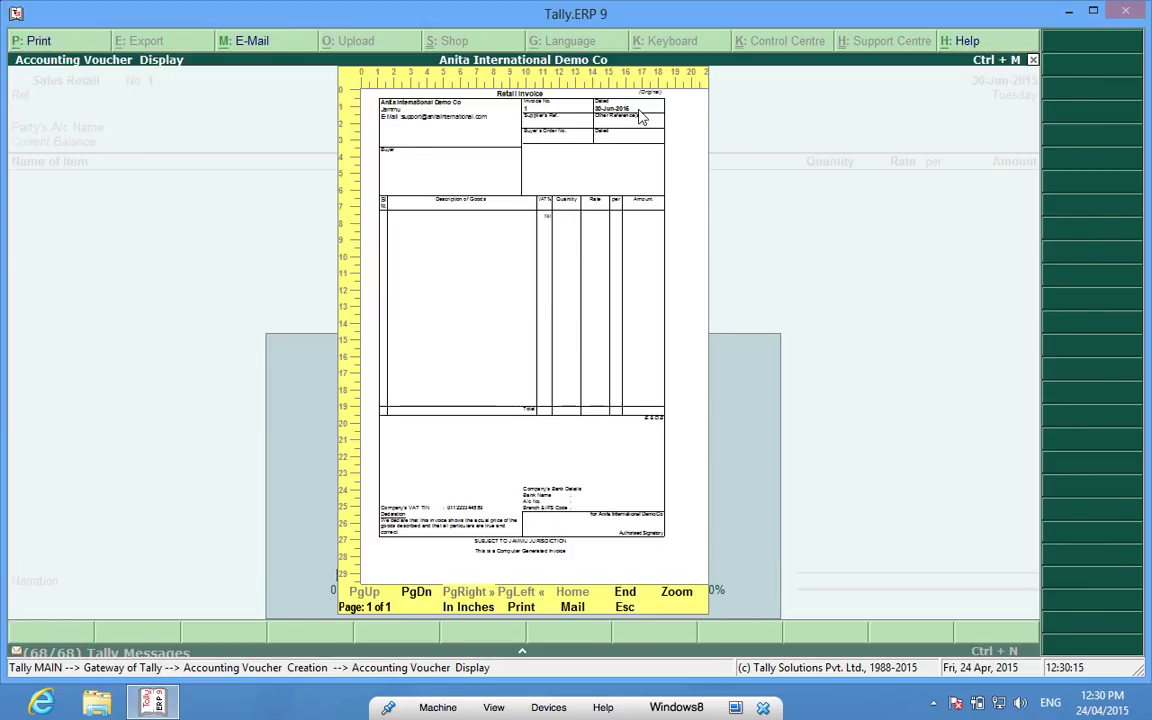
{"action": "key", "text": "Escape"}
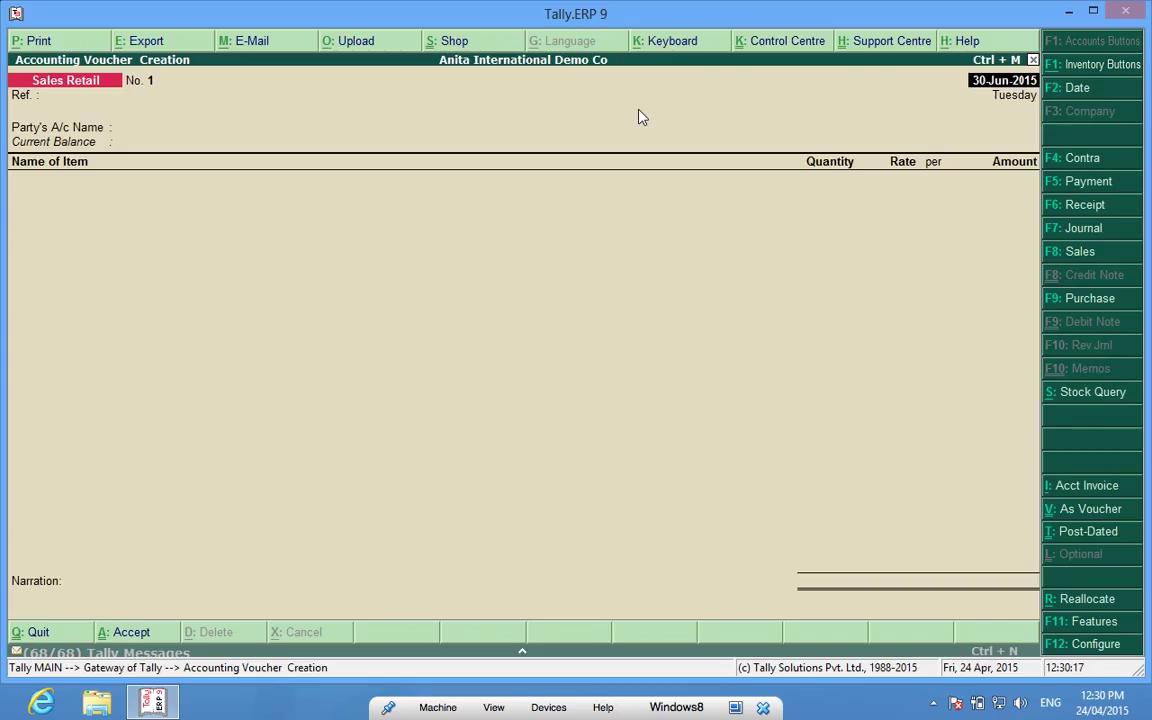
Change the type of the new sales voucher to Sales Tax Invoice
{"action": "key", "text": "Escape"}
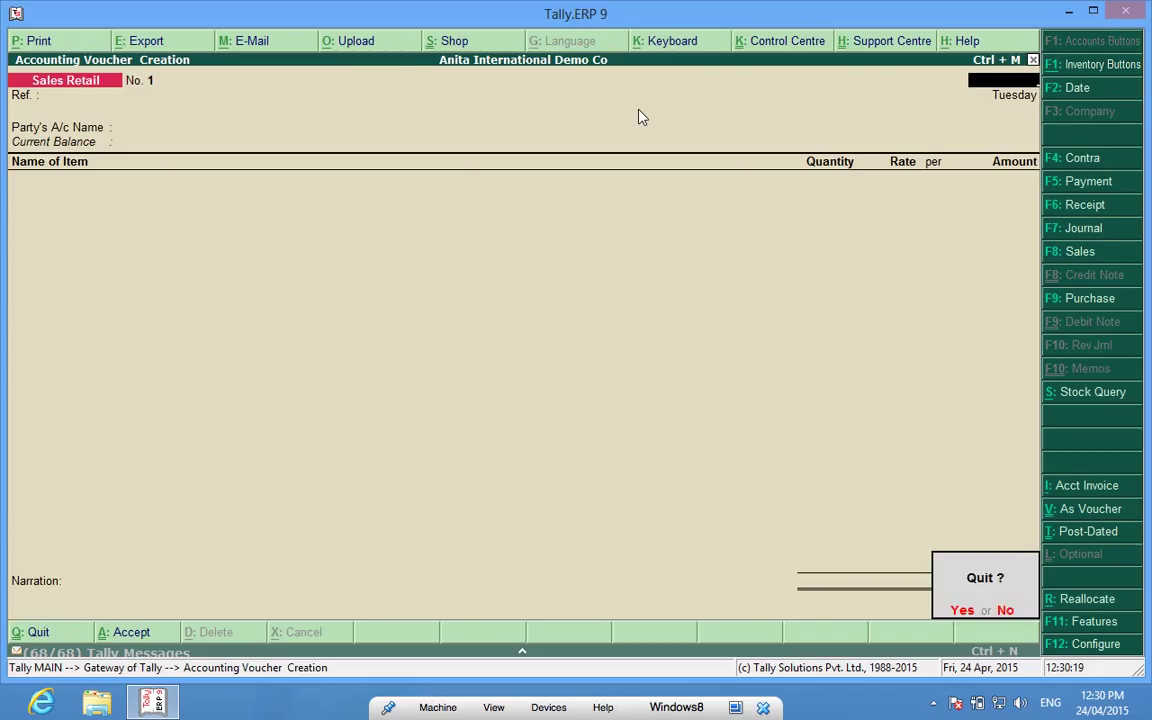
{"action": "key", "text": "y"}
{"action": "key", "text": "Return"}
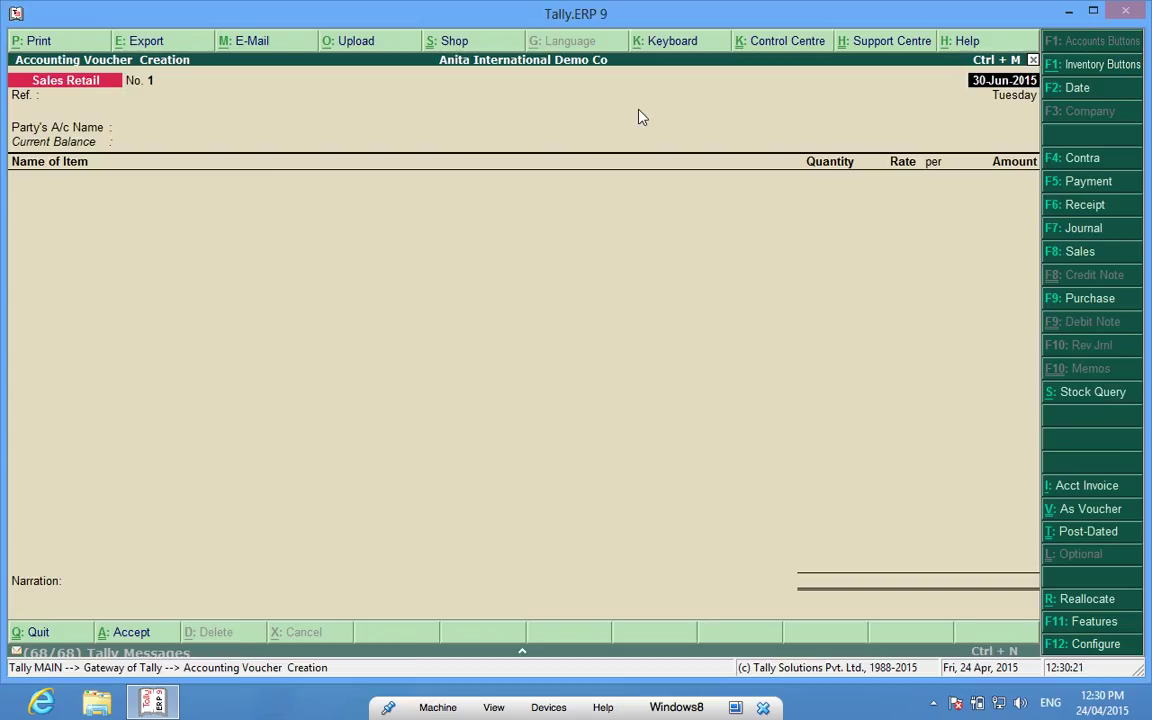
{"action": "key", "text": "F8"}
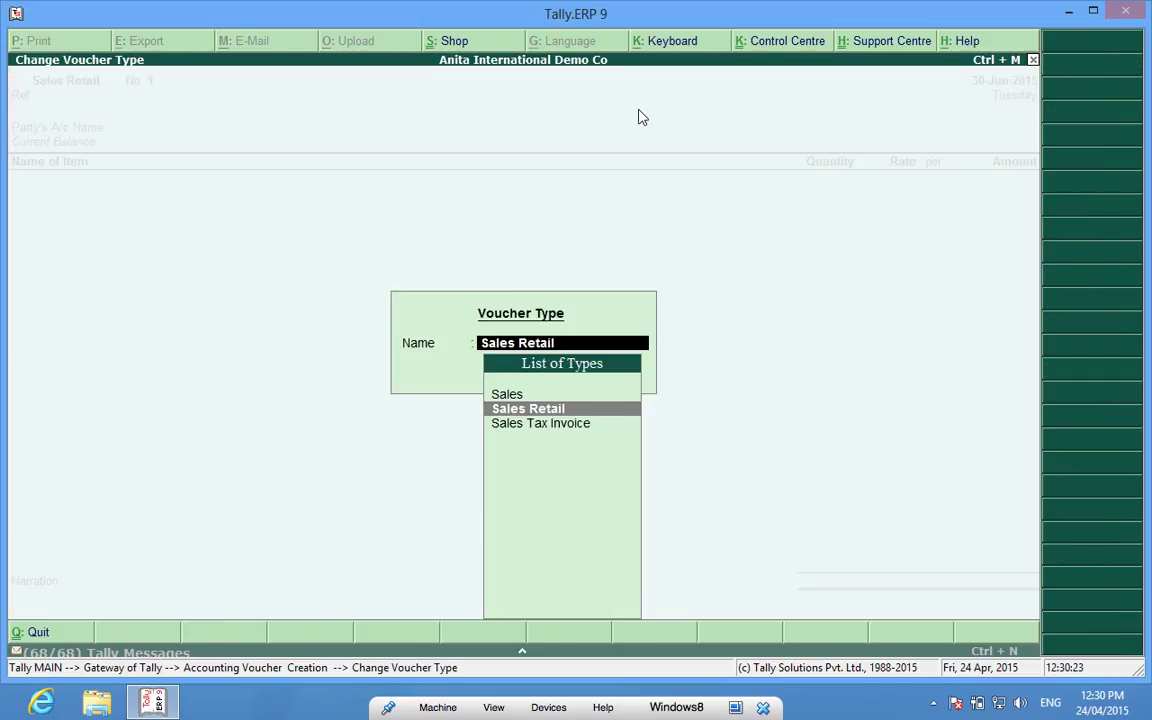
{"action": "key", "text": "Down"}
{"action": "key", "text": "Return"}
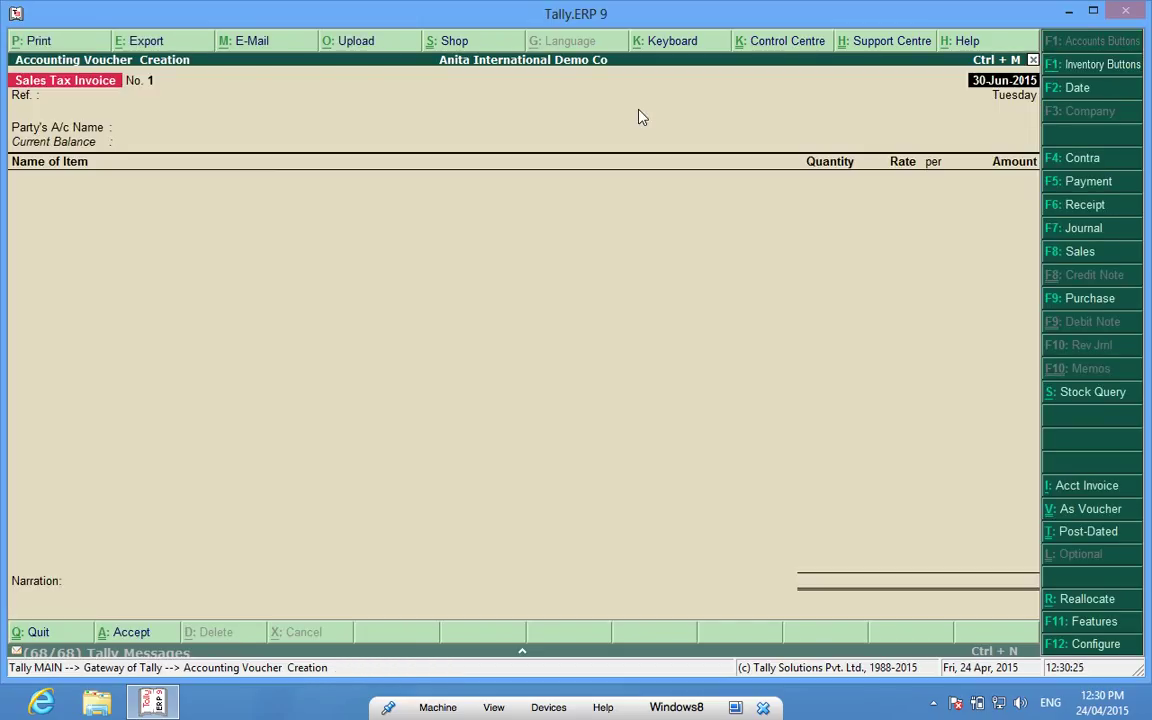
Preview the printed invoice of the empty Sales Tax Invoice voucher in zoomed view, and close the preview
{"action": "key", "text": "alt+p"}
{"action": "key", "text": "Return"}
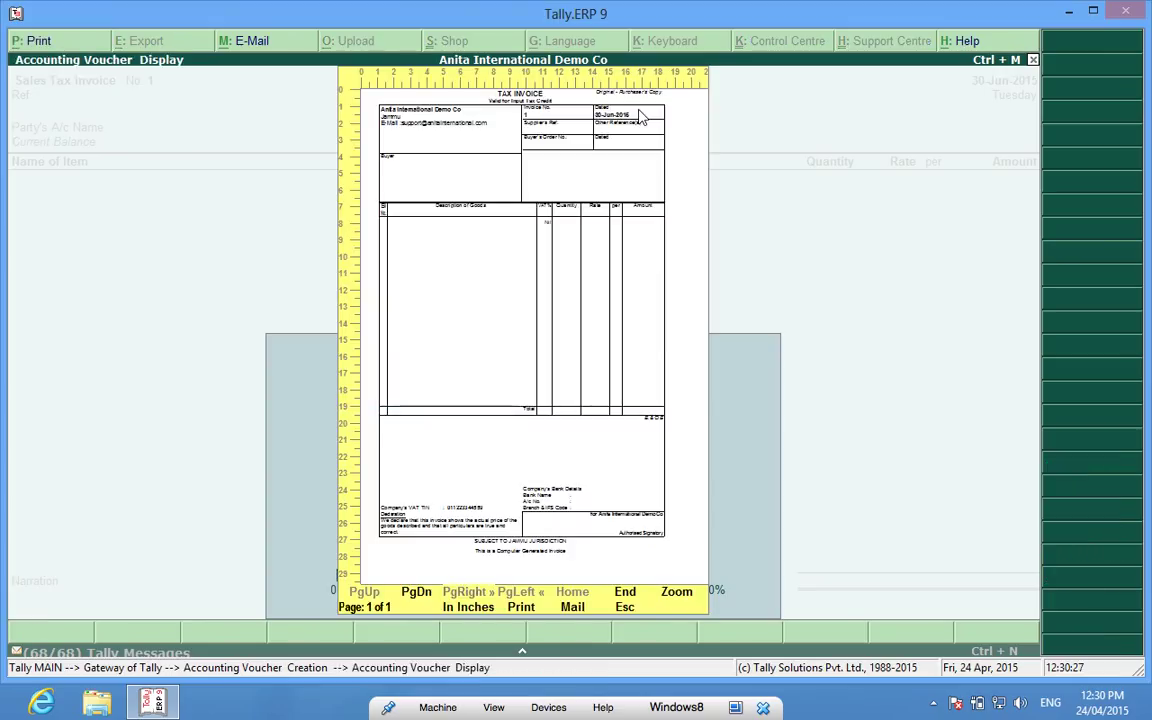
{"action": "left_click", "coordinate": [675, 592]}
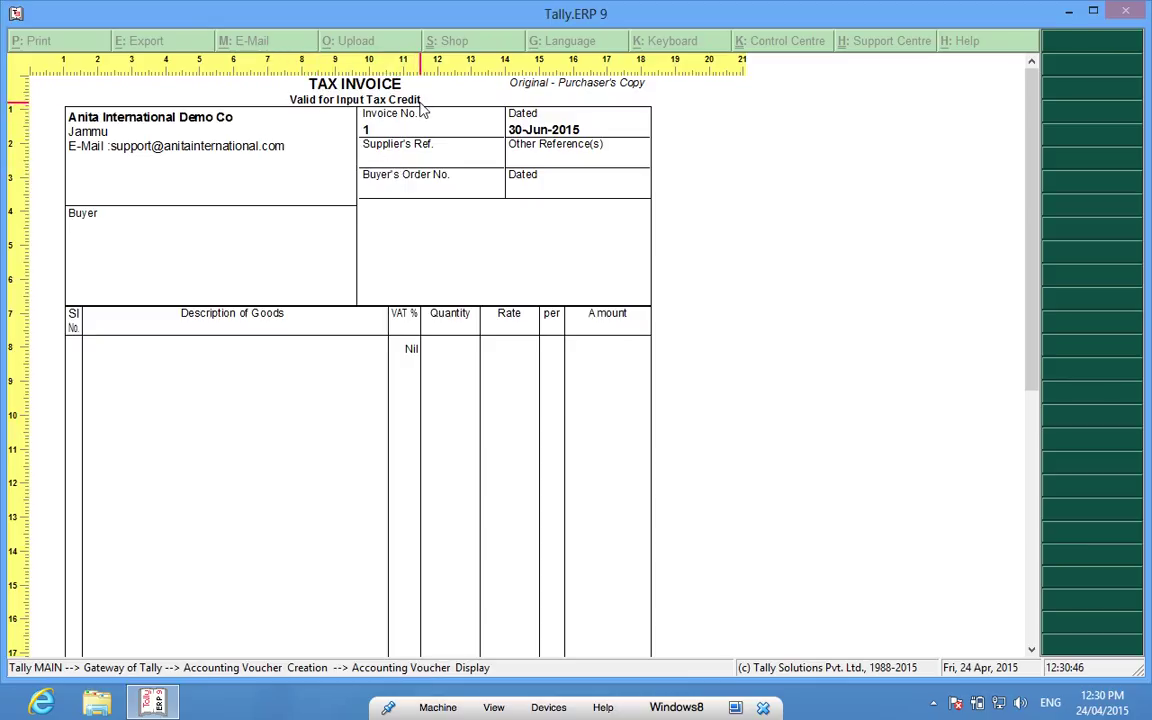
{"action": "key", "text": "Escape"}
{"action": "key", "text": "Escape"}
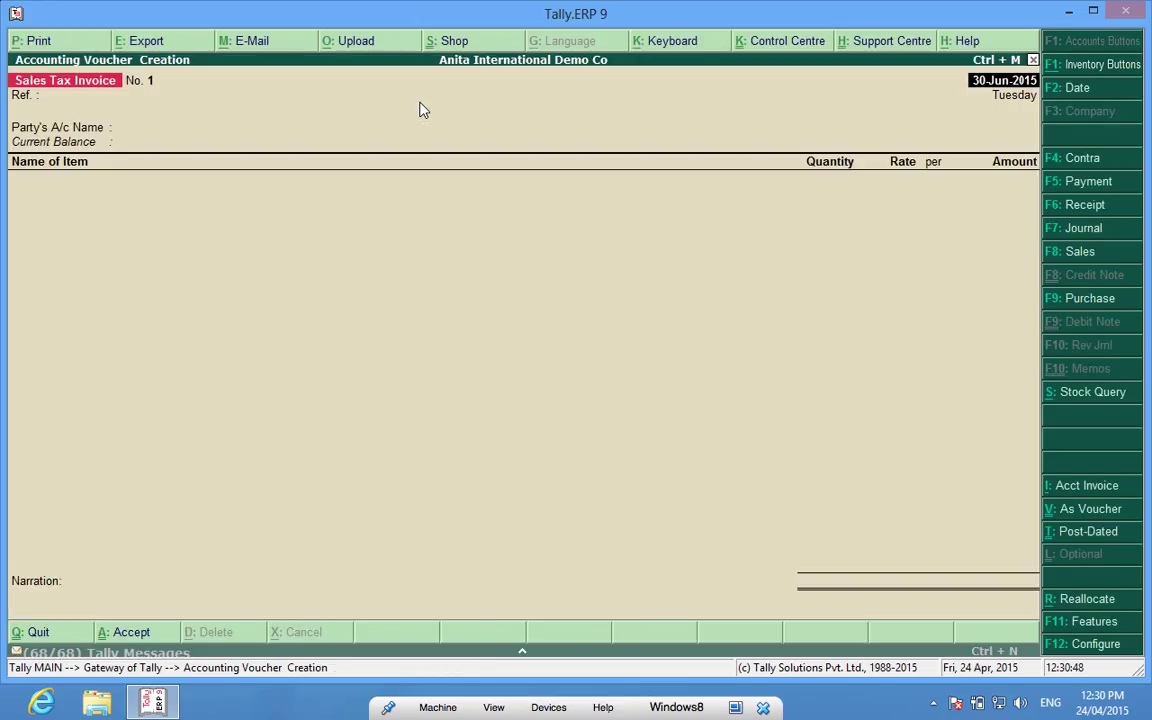
Check the print settings of the Sales Tax Invoice voucher without printing, and quit voucher entry to the Gateway of Tally
{"action": "key", "text": "alt+p"}
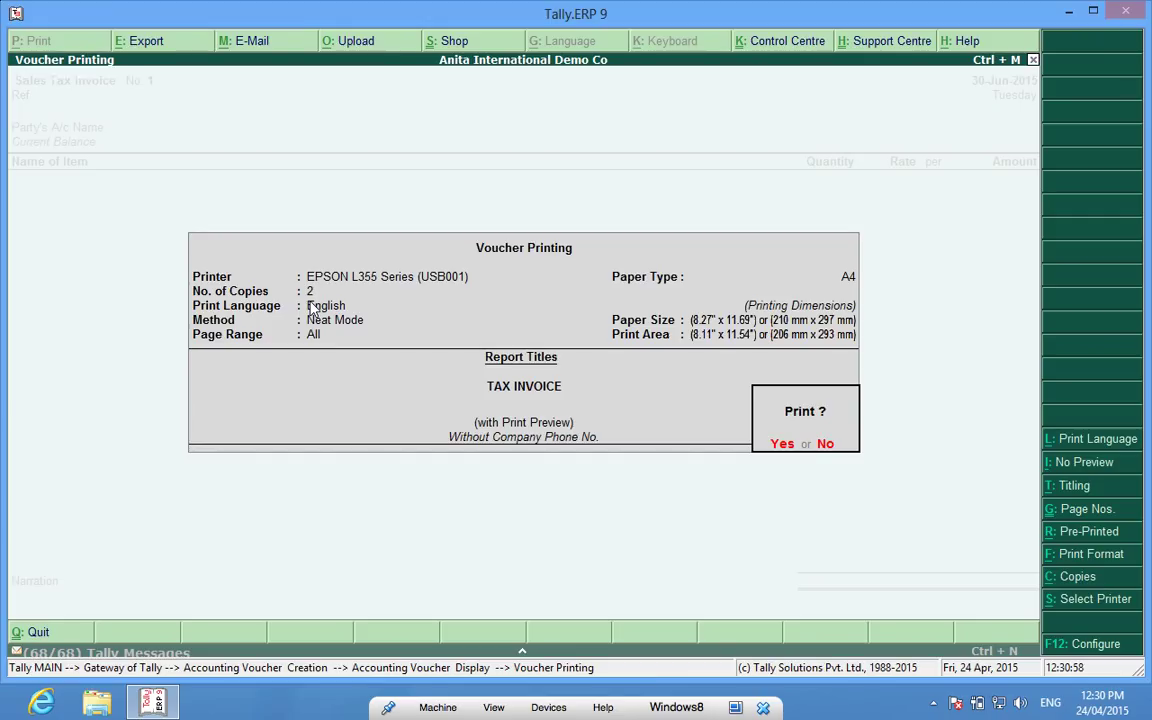
{"action": "key", "text": "Escape"}
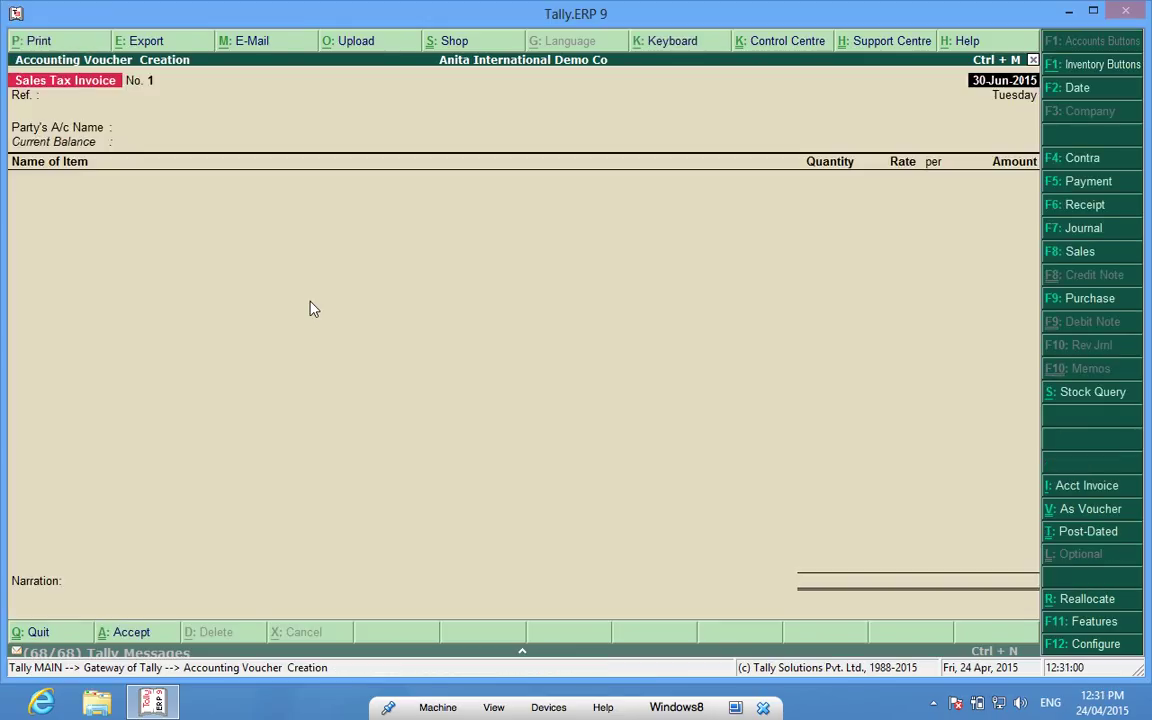
{"action": "key", "text": "Escape"}
{"action": "key", "text": "y"}
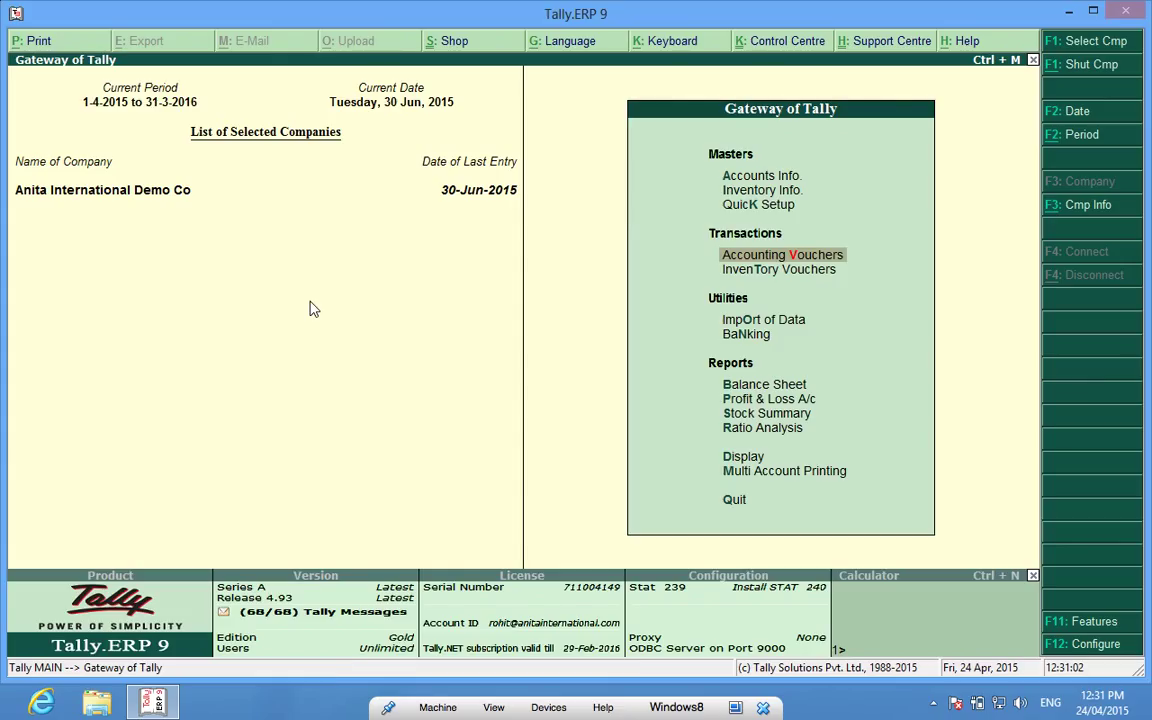